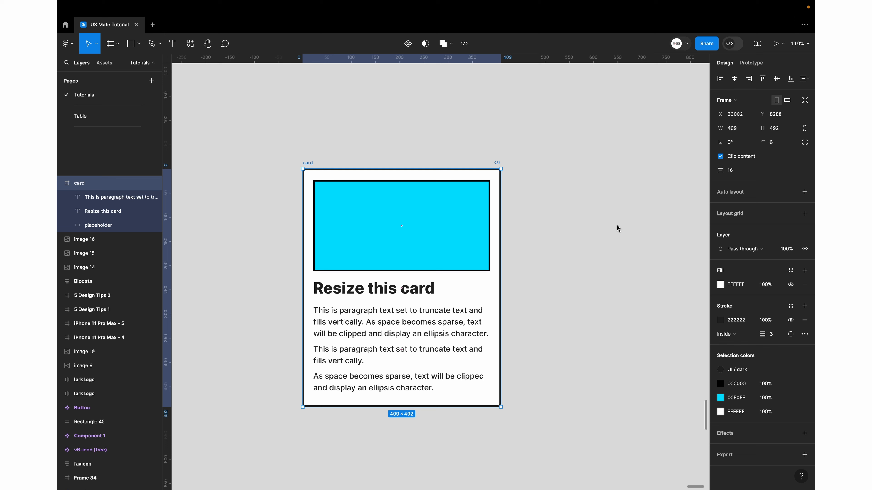
- Move the placeholder, heading and paragraph freely to different positions inside the card frame
{"action": "left_click", "coordinate": [397, 213]}
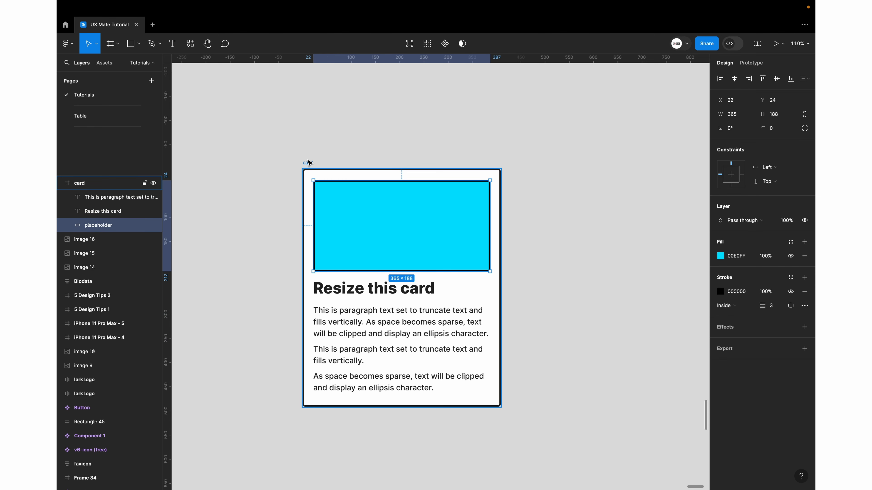
{"action": "left_click", "coordinate": [309, 163]}
{"action": "left_click", "coordinate": [386, 224]}
{"action": "mouse_move", "coordinate": [370, 221]}
{"action": "left_mouse_down"}
{"action": "mouse_move", "coordinate": [390, 230]}
{"action": "mouse_move", "coordinate": [379, 226]}
{"action": "left_mouse_up"}
{"action": "left_click", "coordinate": [365, 290]}
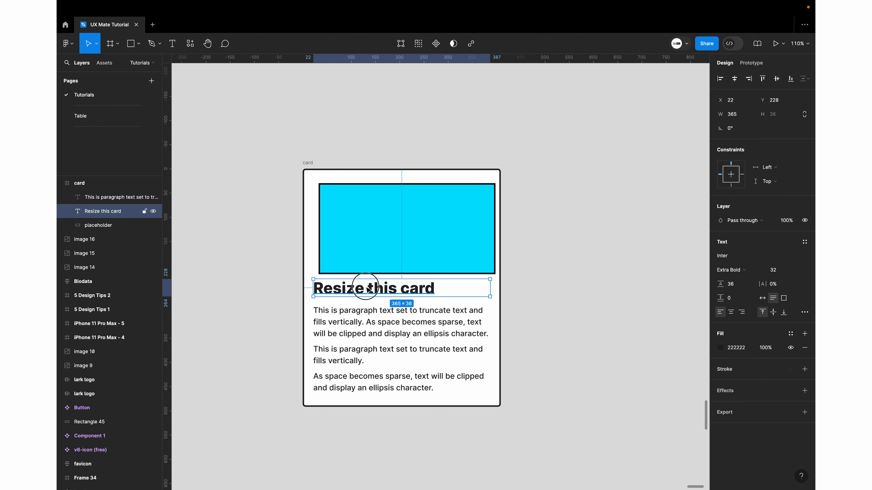
{"action": "left_click_drag", "start_coordinate": [365, 290], "coordinate": [353, 313]}
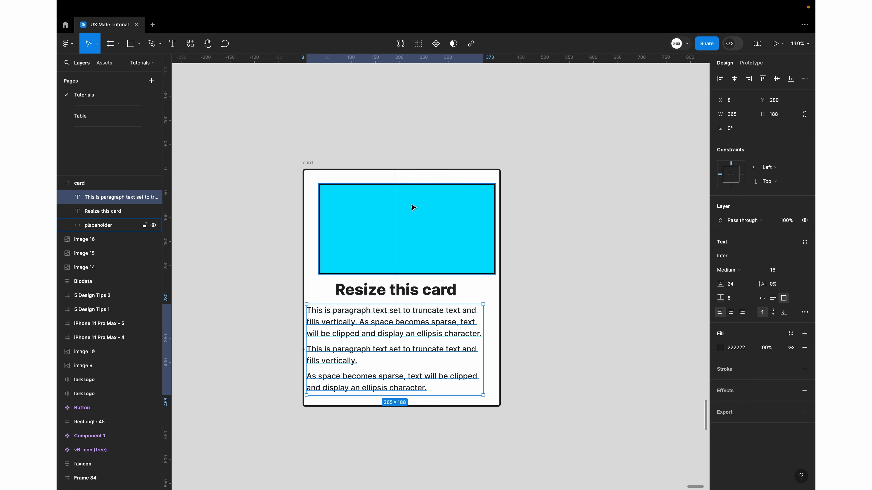
{"action": "left_click_drag", "start_coordinate": [413, 207], "coordinate": [348, 202]}
{"action": "left_click_drag", "start_coordinate": [407, 296], "coordinate": [419, 322]}
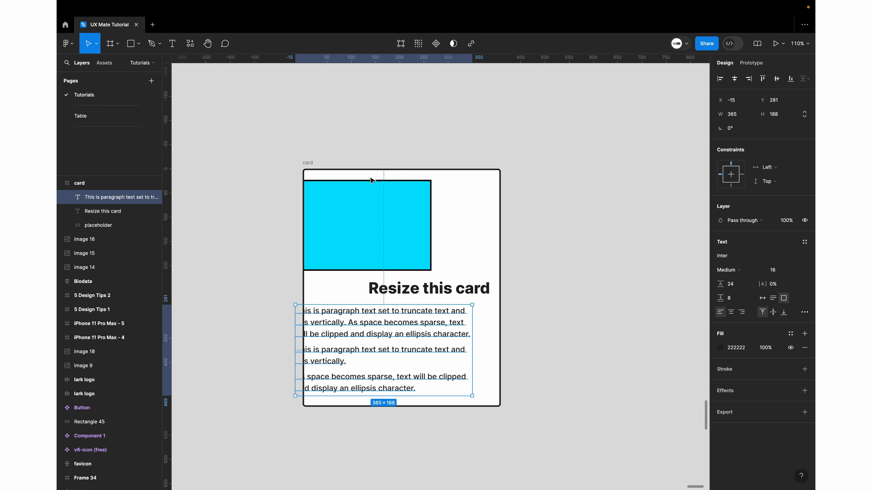
- Apply auto layout to the card frame
{"action": "left_click", "coordinate": [308, 163]}
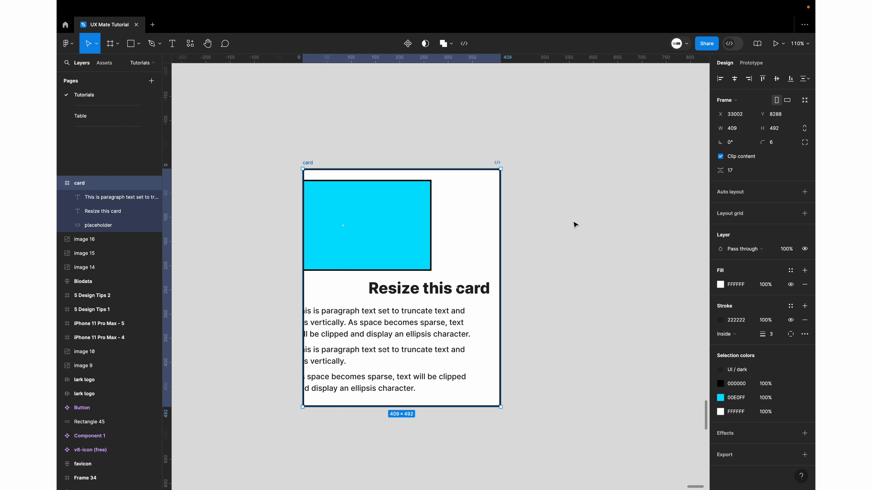
{"action": "key", "text": "shift+a"}
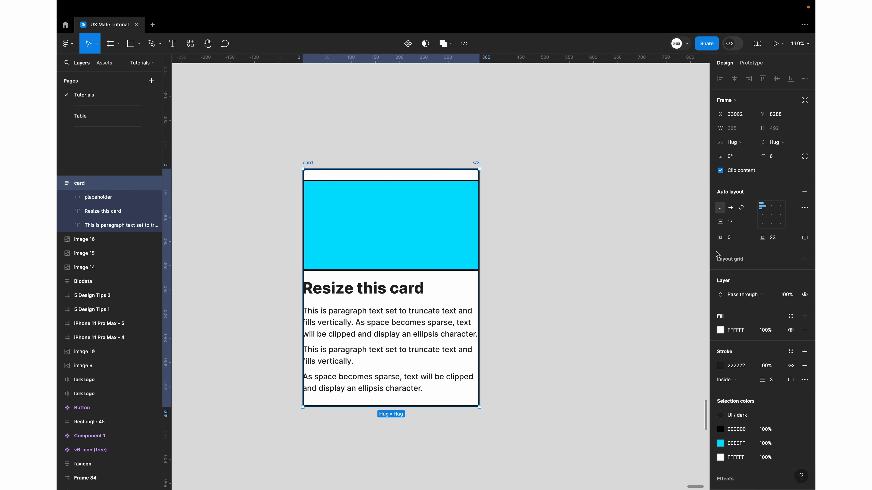
- Try the horizontal layout direction on the card and switch it back to vertical
{"action": "left_click", "coordinate": [731, 208]}
{"action": "scroll", "coordinate": [416, 354], "scroll_direction": "down", "scroll_amount": 5}
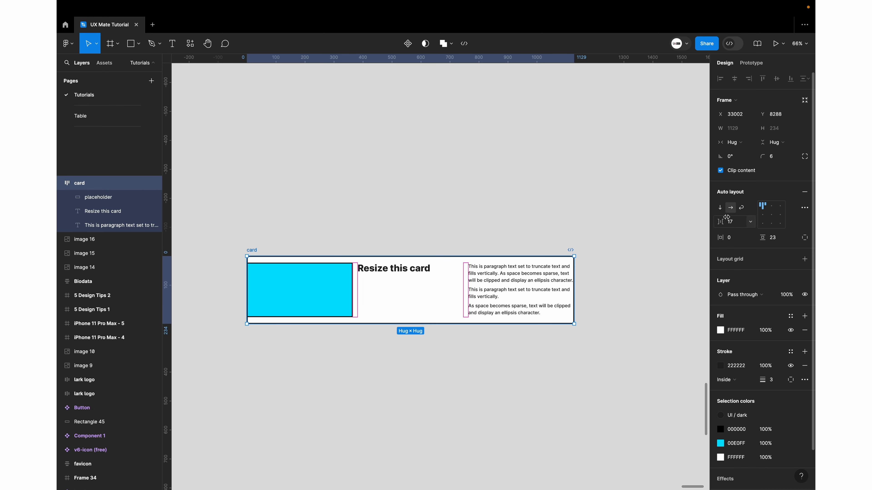
{"action": "left_click", "coordinate": [720, 207]}
{"action": "scroll", "coordinate": [292, 275], "scroll_direction": "up", "scroll_amount": 5}
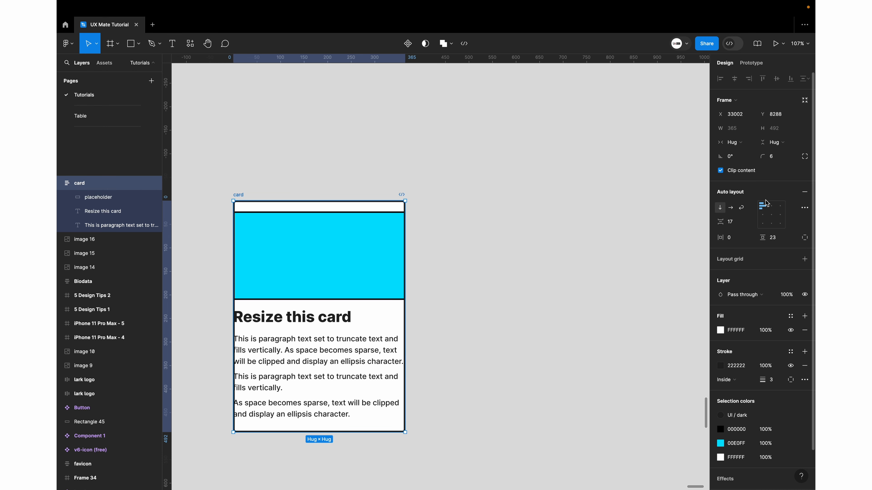
- Try the wrap layout on the card and resize the frame to about 433 wide
{"action": "left_click", "coordinate": [740, 208]}
{"action": "scroll", "coordinate": [488, 363], "scroll_direction": "down", "scroll_amount": 3}
{"action": "scroll", "coordinate": [584, 295], "scroll_direction": "right", "scroll_amount": 2}
{"action": "scroll", "coordinate": [583, 295], "scroll_direction": "down", "scroll_amount": 2}
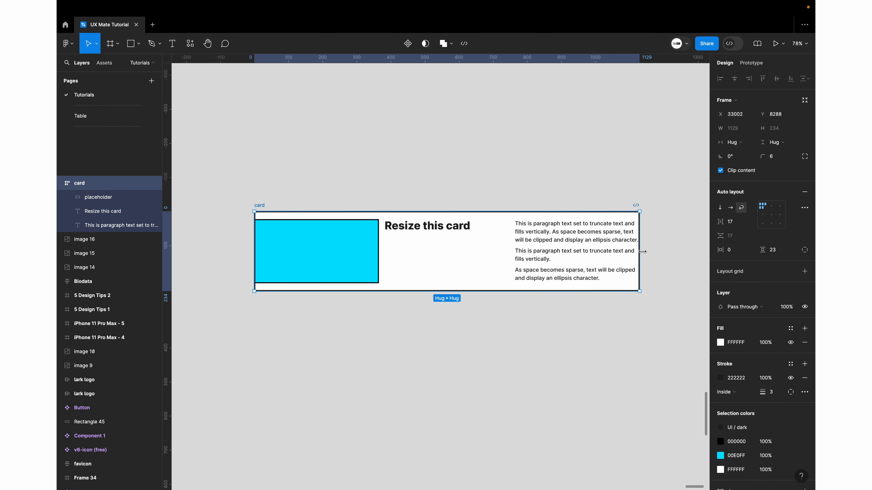
{"action": "left_click_drag", "start_coordinate": [640, 253], "coordinate": [668, 271]}
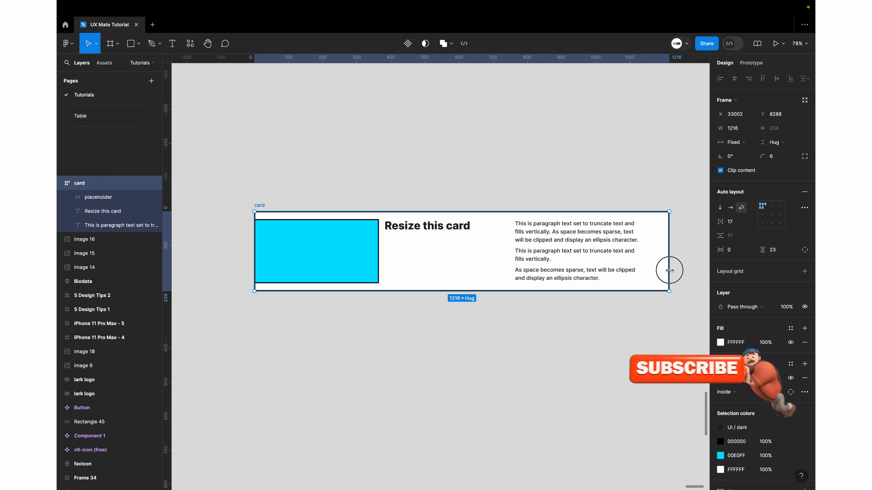
{"action": "left_click_drag", "start_coordinate": [669, 270], "coordinate": [402, 283]}
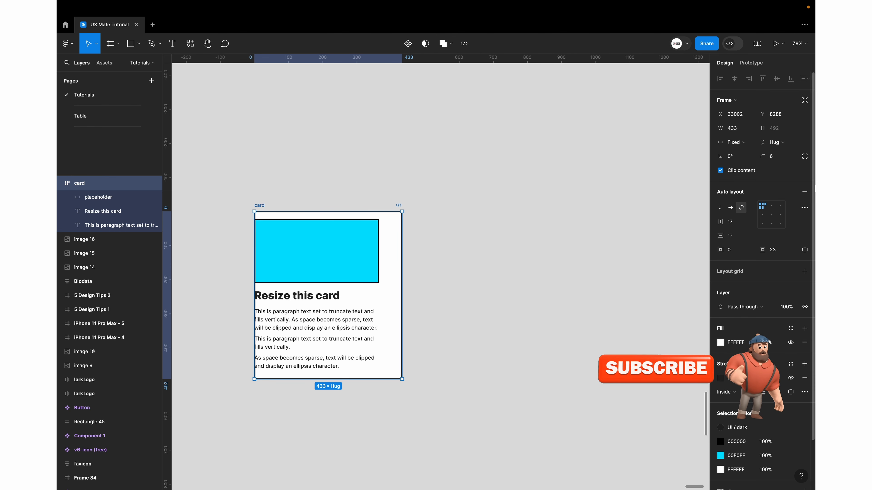
- Set the card's auto layout to vertical with horizontal padding, vertical padding and item gap all at 20
{"action": "left_click", "coordinate": [720, 208]}
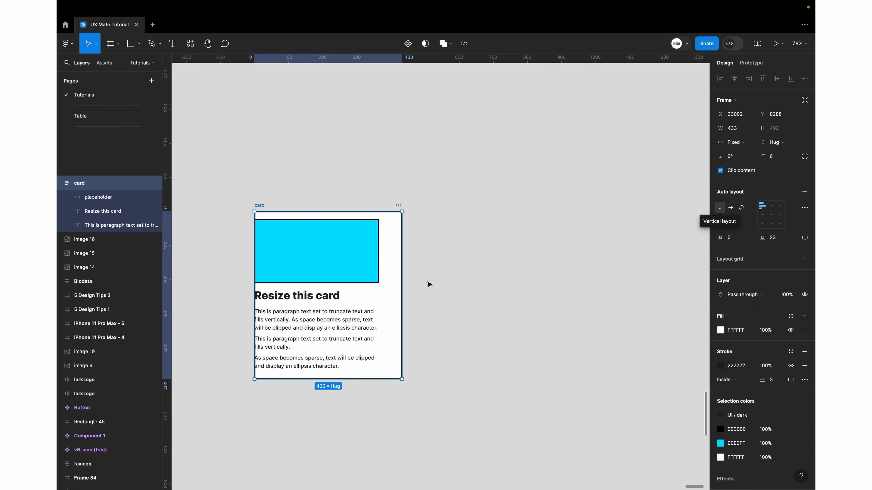
{"action": "left_click", "coordinate": [735, 241]}
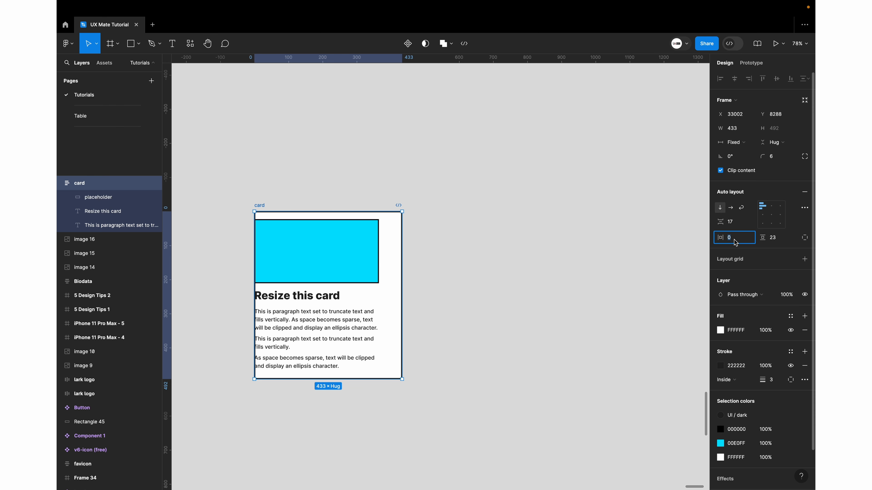
{"action": "type", "text": "20"}
{"action": "key", "text": "Tab"}
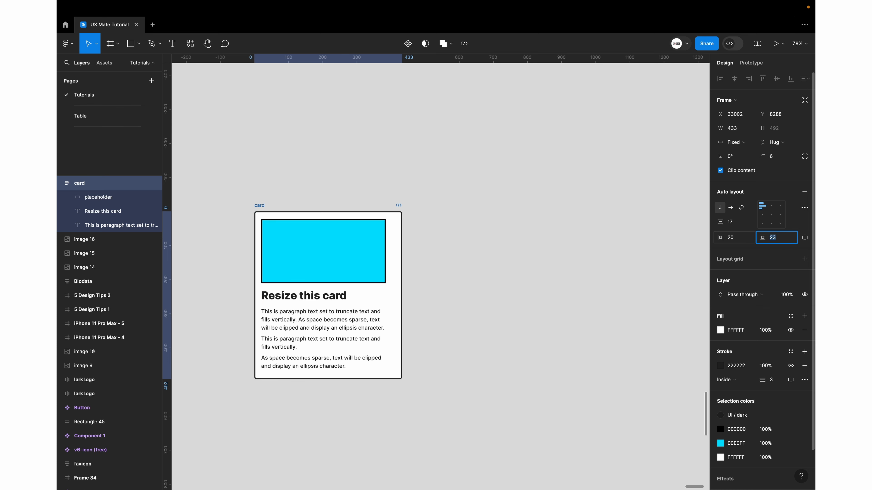
{"action": "type", "text": "20"}
{"action": "key", "text": "Return"}
{"action": "left_click", "coordinate": [740, 222]}
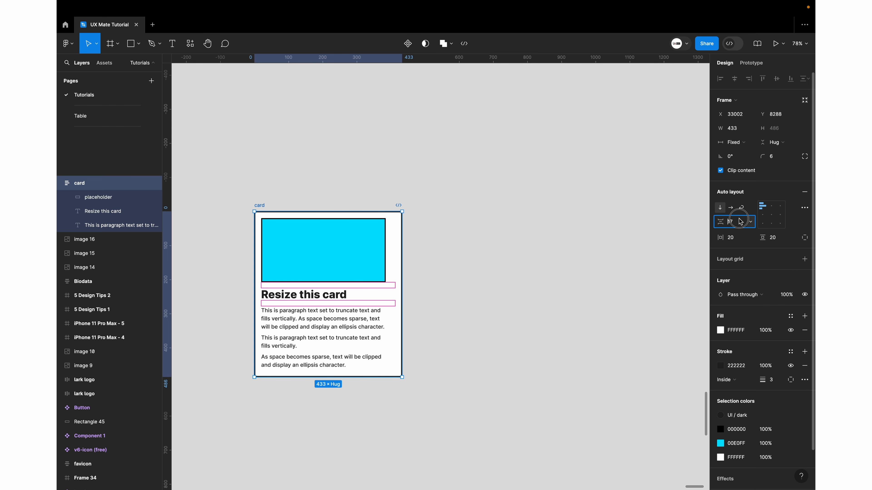
{"action": "type", "text": "20"}
{"action": "key", "text": "Return"}
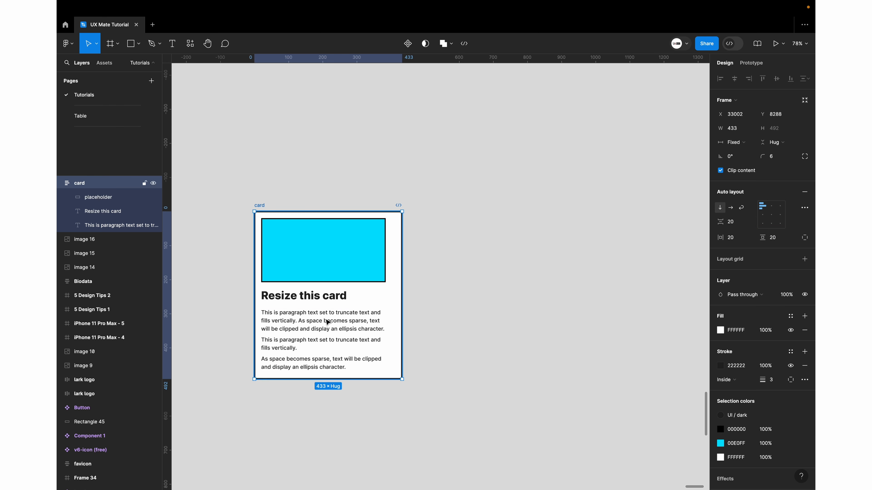
{"action": "left_click", "coordinate": [457, 314]}
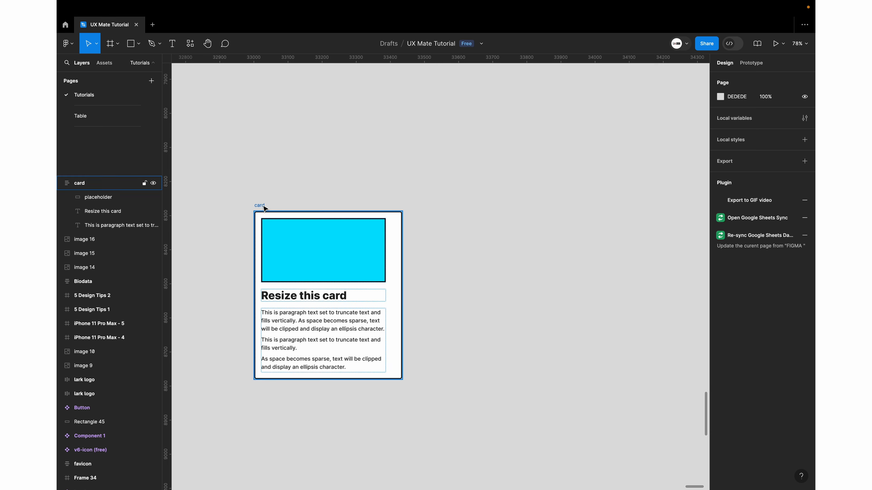
- Widen the card to about 583 and switch its width back to hugging the contents
{"action": "left_click", "coordinate": [260, 206]}
{"action": "key", "text": "shift+2"}
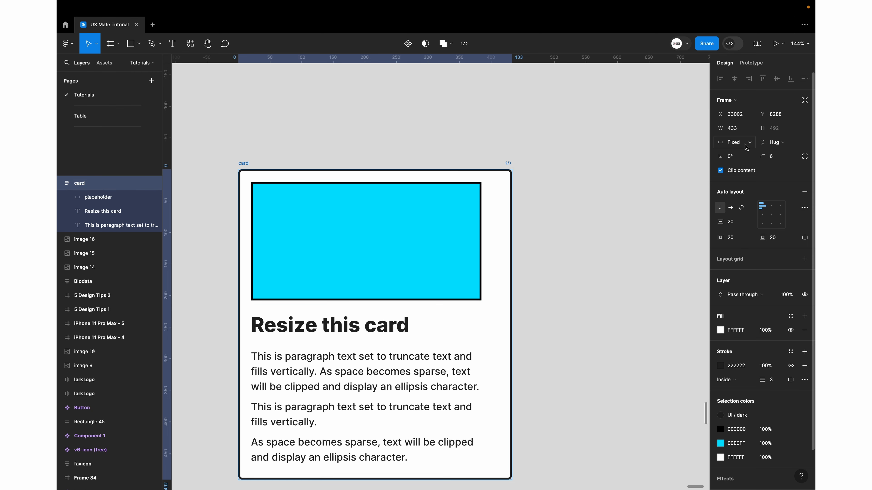
{"action": "left_click_drag", "start_coordinate": [513, 324], "coordinate": [606, 327]}
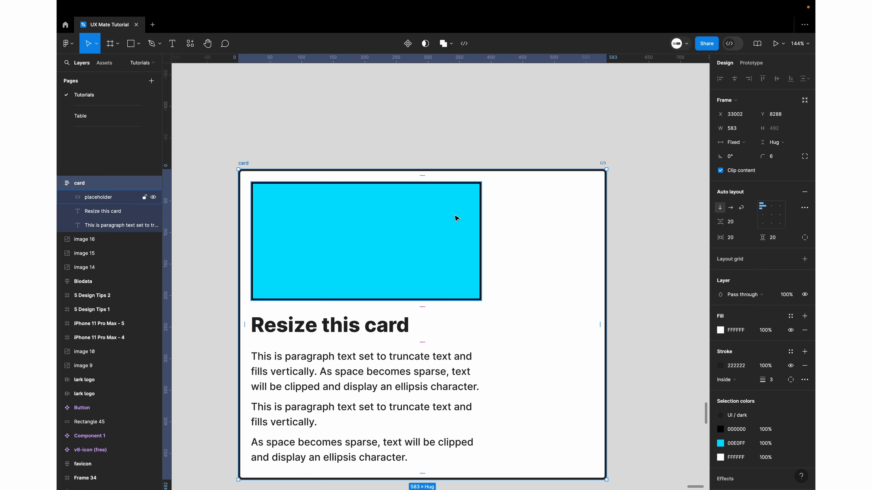
{"action": "scroll", "coordinate": [454, 340], "scroll_direction": "down", "scroll_amount": 3}
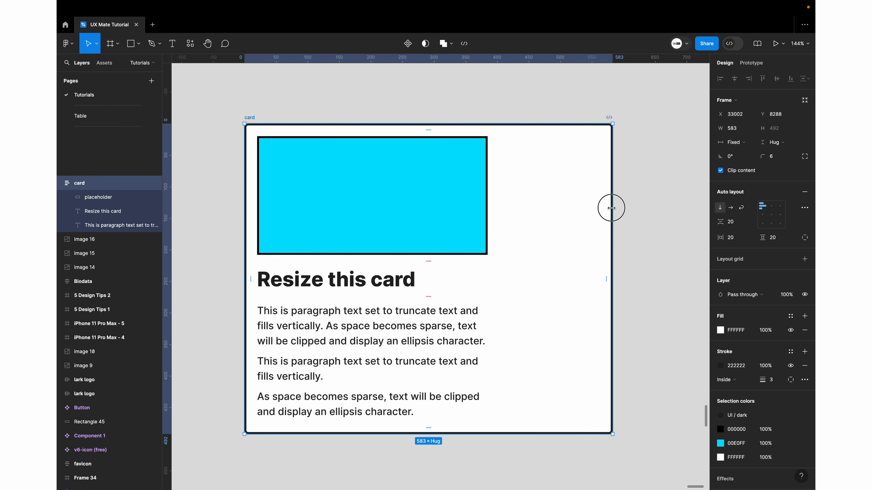
{"action": "double_click", "coordinate": [611, 208]}
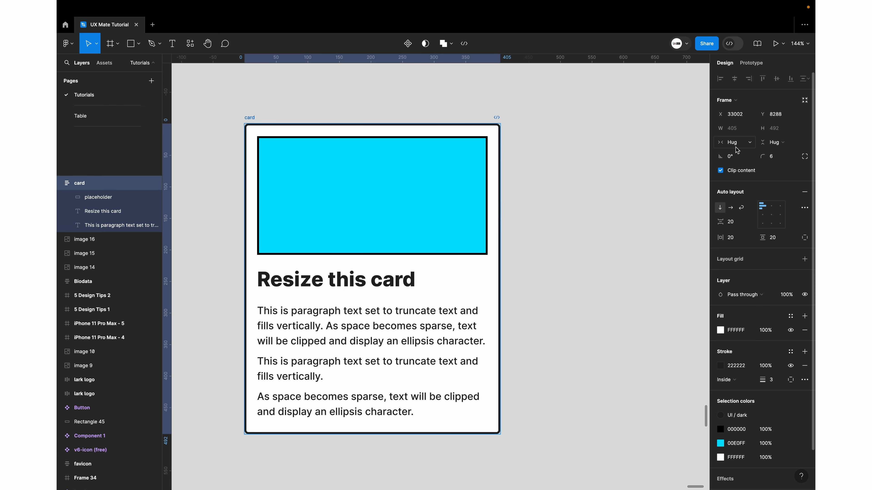
- Try several fixed widths on the card, such as about 574 and 456, resetting its horizontal resizing to Hug contents
{"action": "left_click_drag", "start_coordinate": [502, 222], "coordinate": [607, 227]}
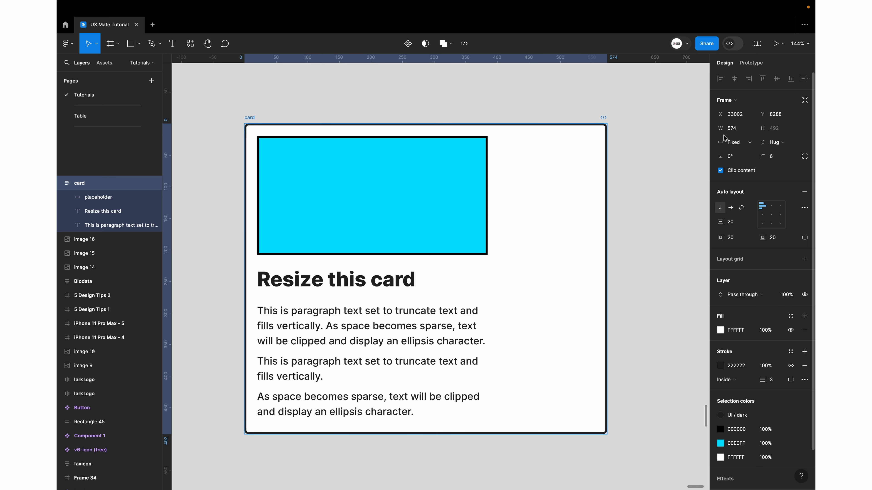
{"action": "left_click_drag", "start_coordinate": [606, 237], "coordinate": [532, 262]}
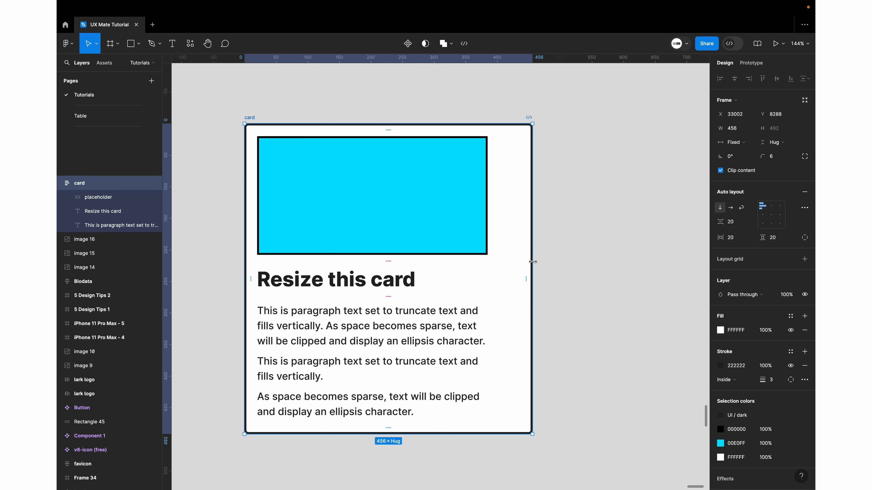
{"action": "left_click", "coordinate": [735, 142]}
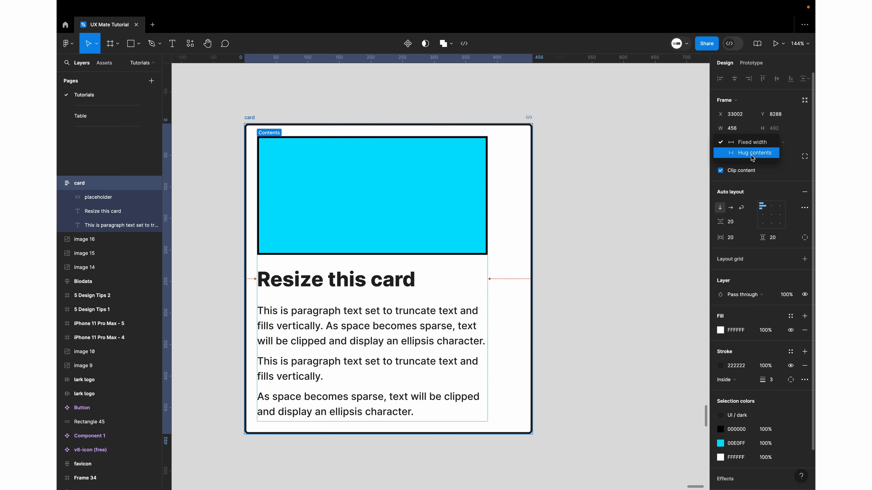
{"action": "left_click", "coordinate": [752, 155]}
{"action": "left_click_drag", "start_coordinate": [497, 247], "coordinate": [597, 245]}
{"action": "double_click", "coordinate": [597, 210]}
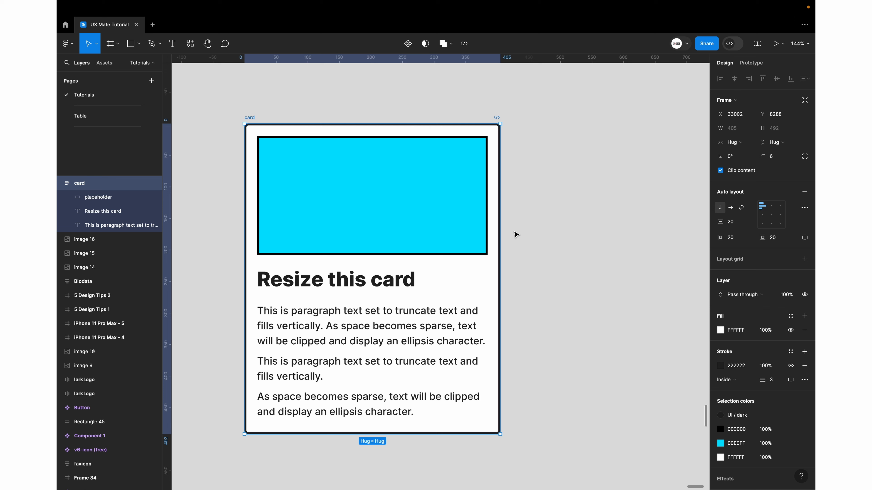
- Widen the card to about 538 and set the placeholder rectangle's horizontal resizing to Fill
{"action": "left_click_drag", "start_coordinate": [501, 214], "coordinate": [584, 213]}
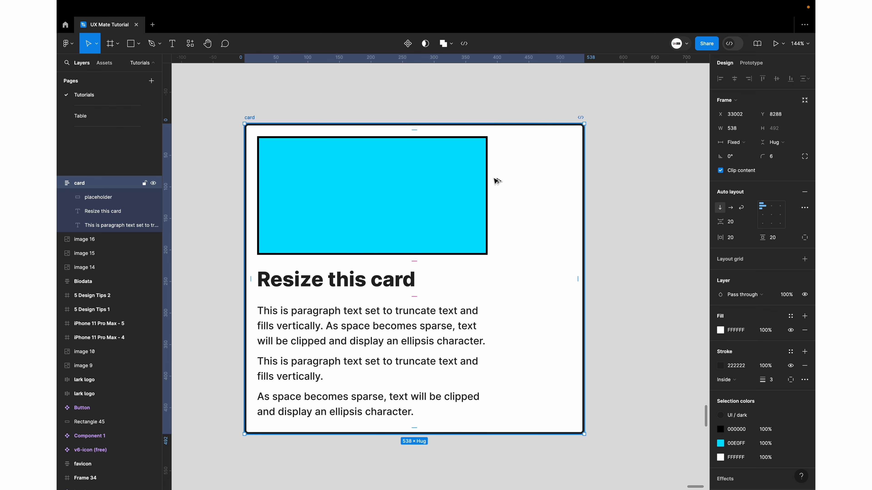
{"action": "key", "text": "alt"}
{"action": "left_click", "coordinate": [486, 187]}
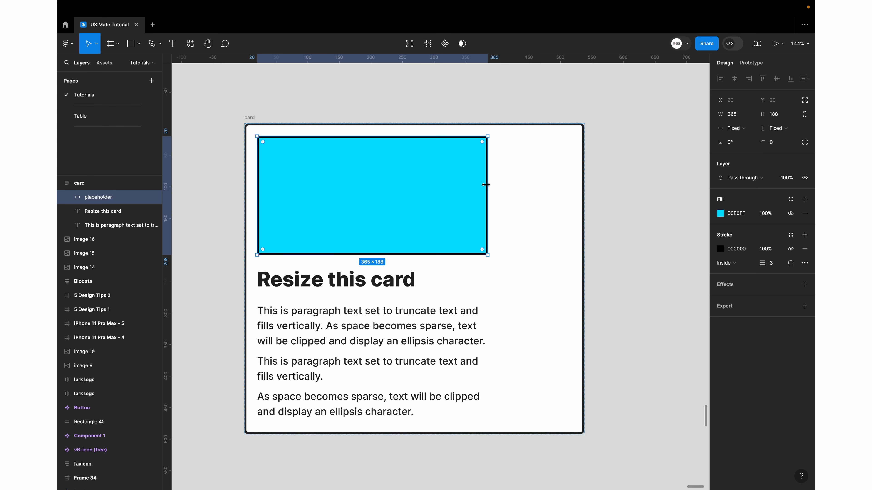
{"action": "double_click", "coordinate": [485, 184]}
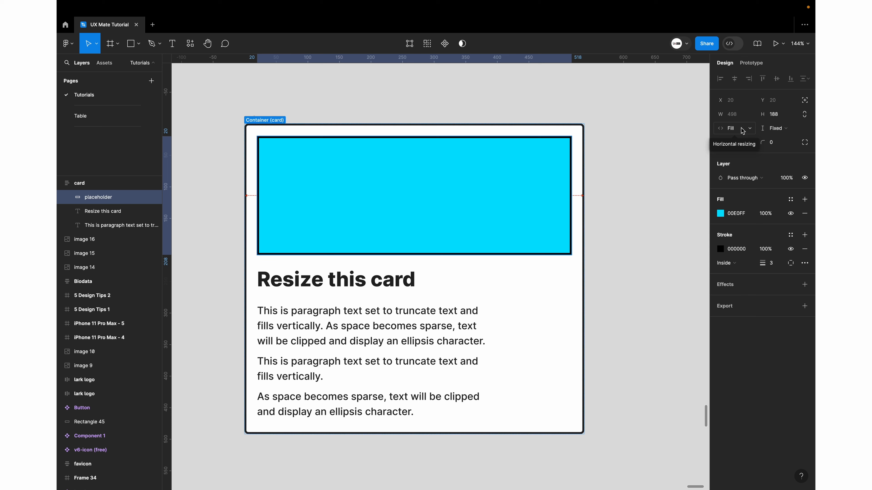
{"action": "left_click", "coordinate": [586, 210]}
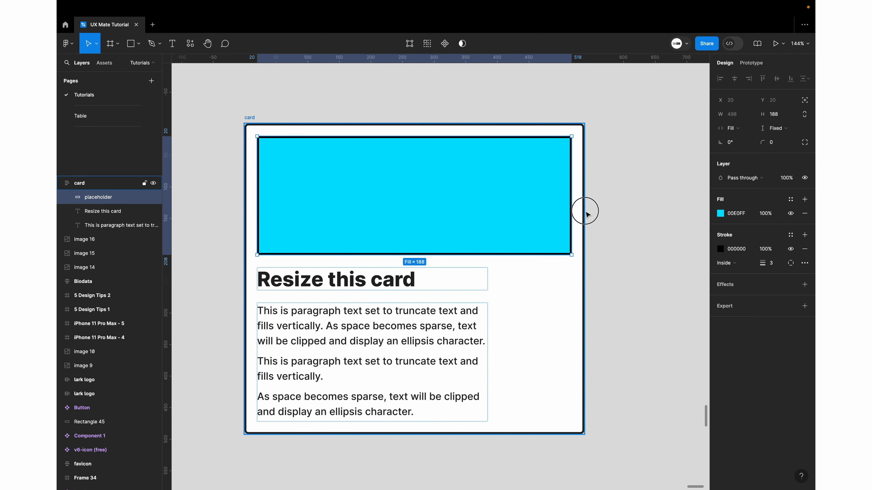
{"action": "left_click_drag", "start_coordinate": [583, 213], "coordinate": [584, 250]}
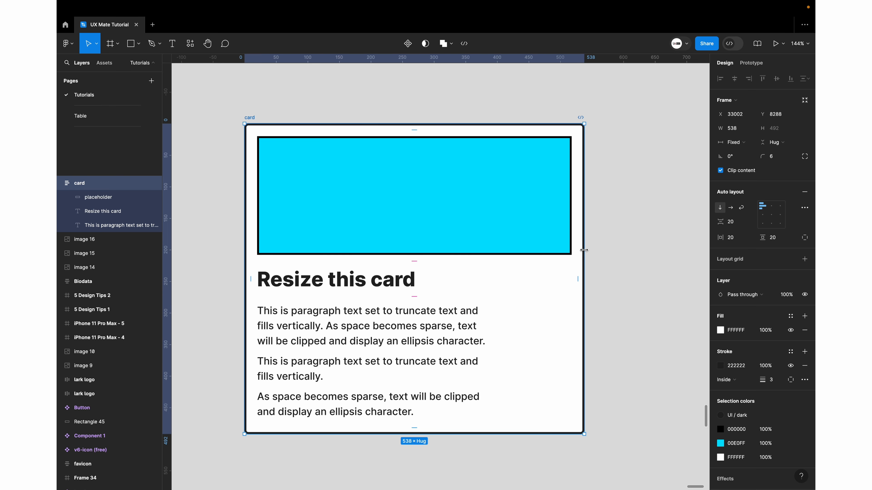
- Set the horizontal resizing of both the heading and the paragraph text to Fill
{"action": "left_click", "coordinate": [400, 329]}
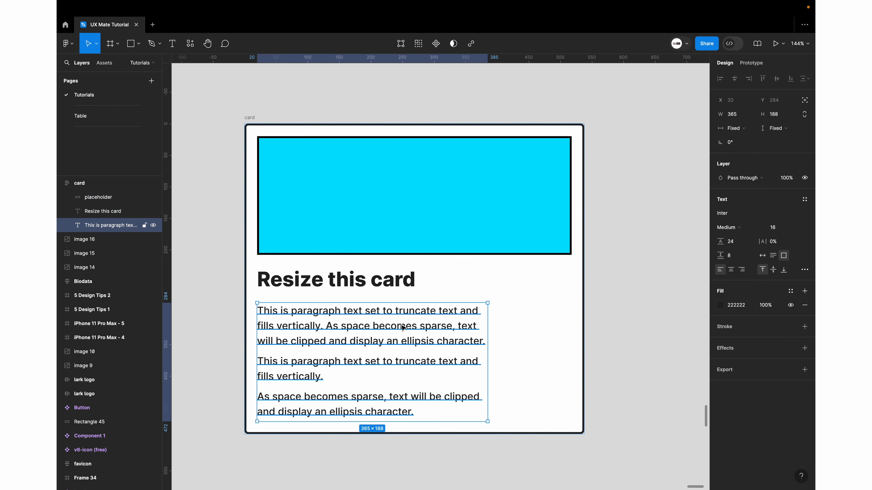
{"action": "left_click", "coordinate": [391, 283], "text": "shift"}
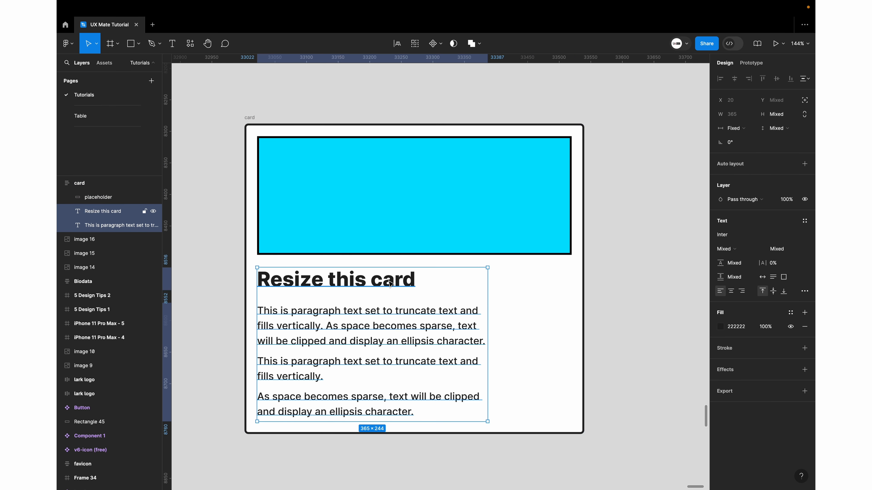
{"action": "key", "text": "alt"}
{"action": "double_click", "coordinate": [487, 287]}
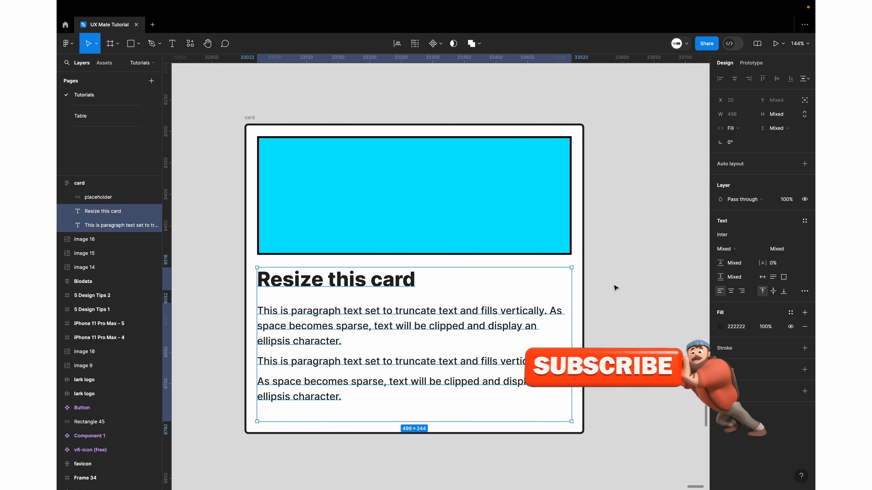
{"action": "key", "text": "Escape"}
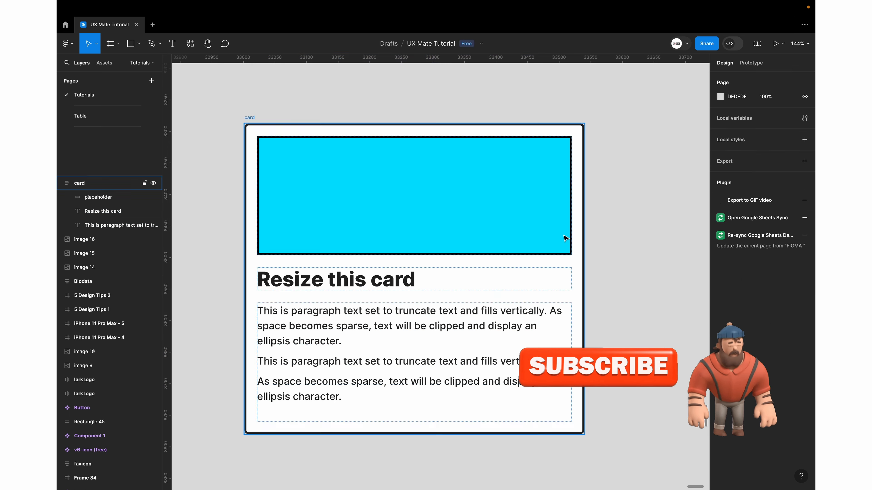
- Narrow the card frame to about 479 wide to test how its contents adapt
{"action": "double_click", "coordinate": [565, 237]}
{"action": "key", "text": "Escape"}
{"action": "left_click_drag", "start_coordinate": [583, 234], "coordinate": [548, 237]}
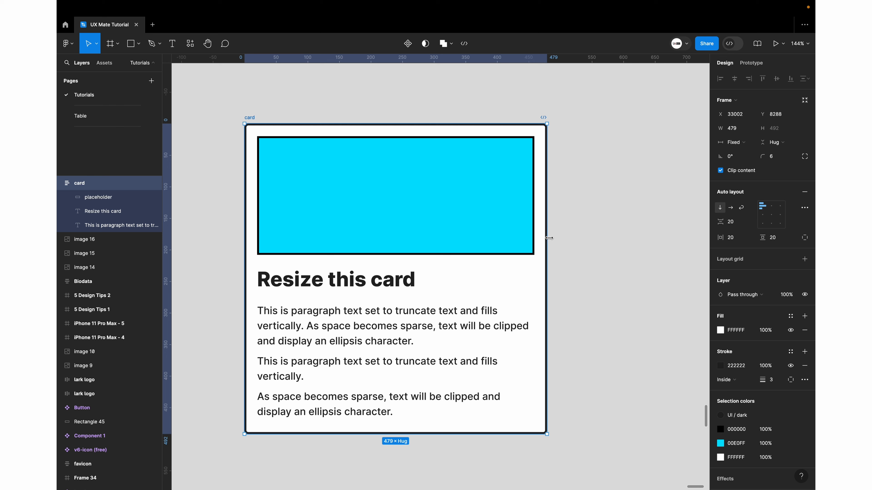
- Widen the card to about 519 and set the heading's horizontal resizing to Hug contents
{"action": "left_click_drag", "start_coordinate": [550, 238], "coordinate": [573, 237]}
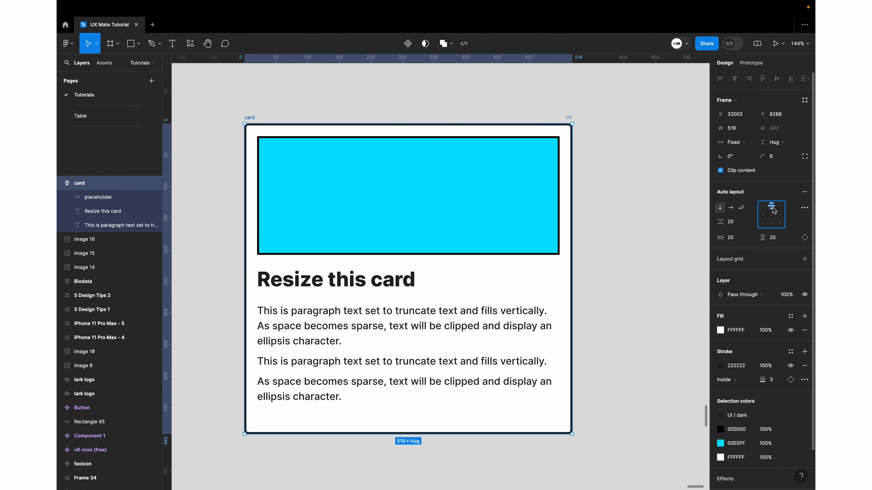
{"action": "left_click", "coordinate": [392, 287]}
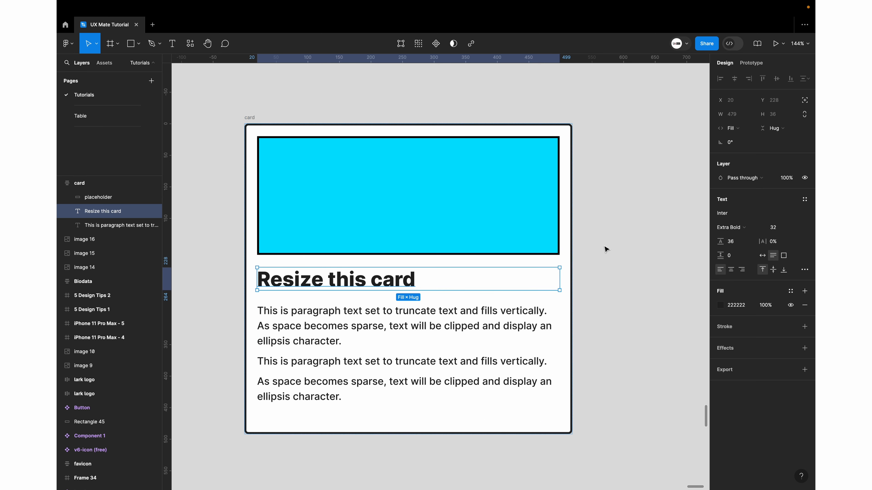
{"action": "double_click", "coordinate": [558, 282]}
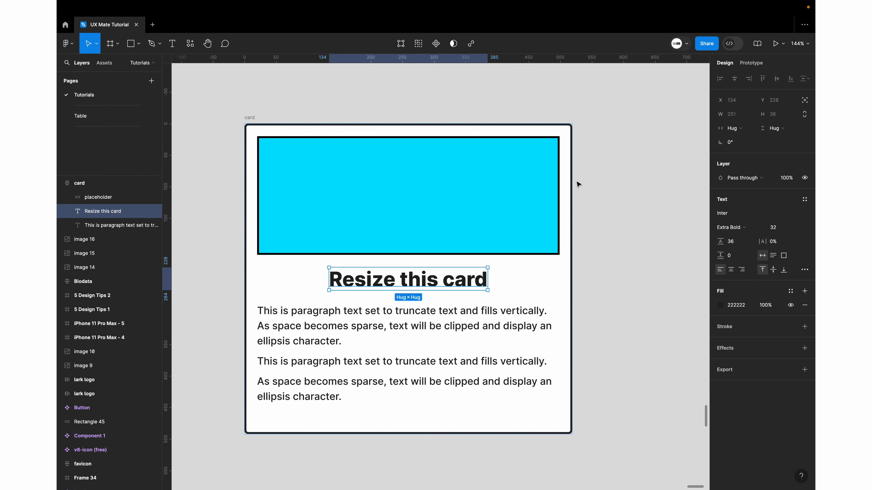
- Try top right and center alignment on the card, finish with top left, and set the heading's horizontal resizing to Fill
{"action": "left_click", "coordinate": [463, 126]}
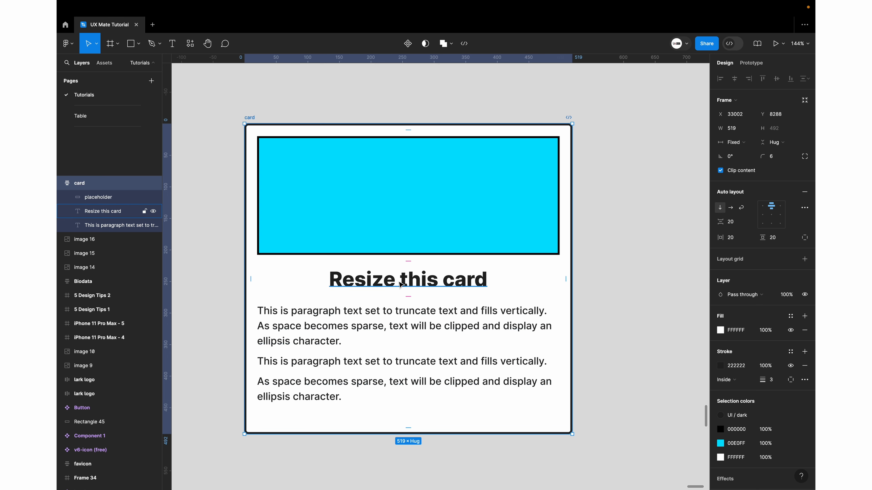
{"action": "left_click", "coordinate": [762, 206]}
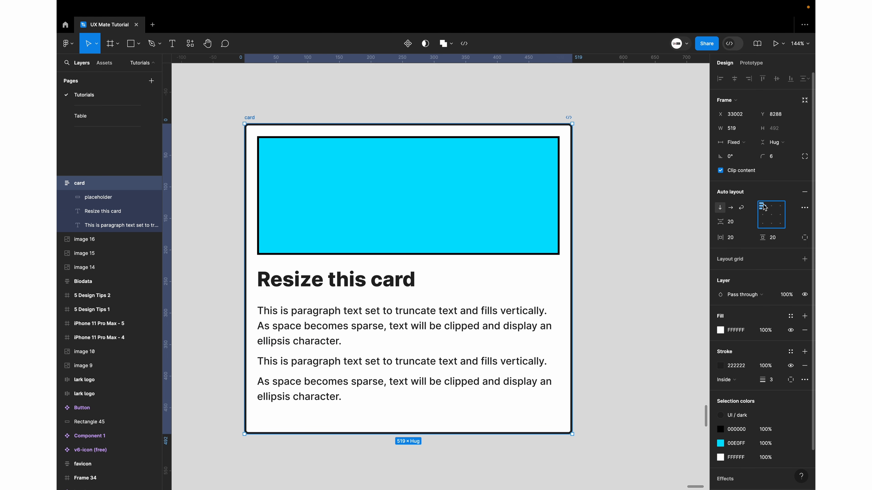
{"action": "left_click", "coordinate": [781, 206]}
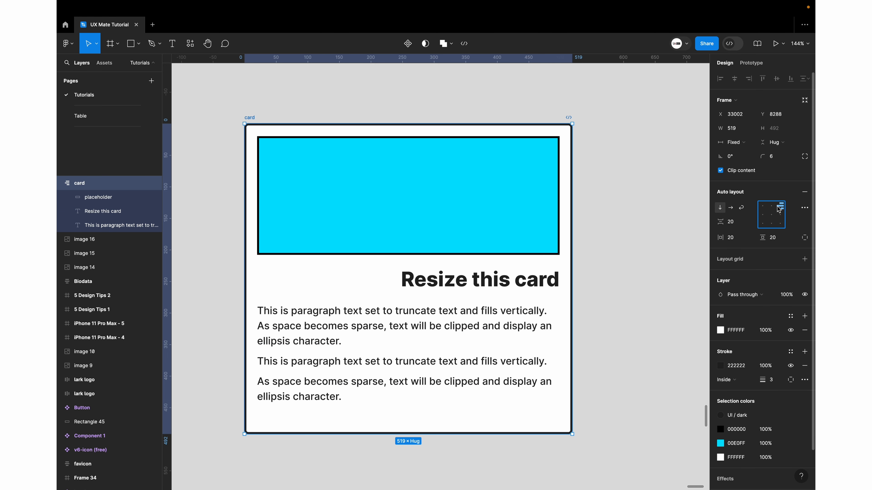
{"action": "left_click", "coordinate": [762, 210]}
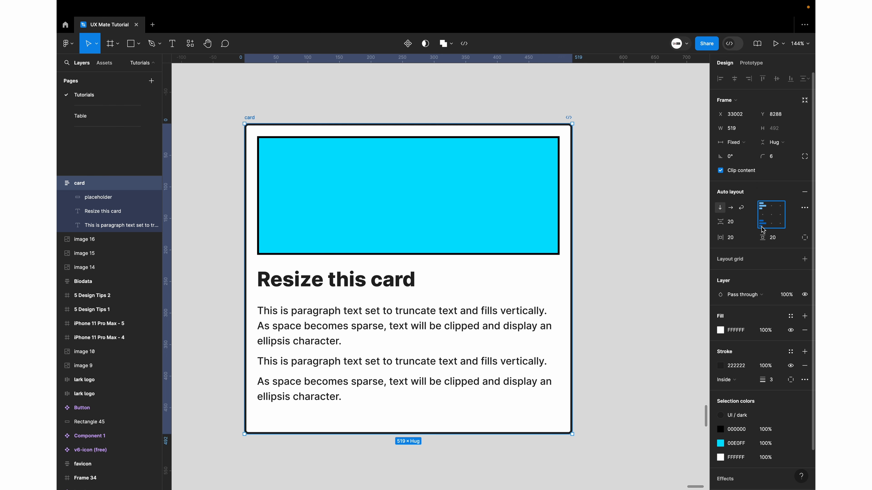
{"action": "left_click", "coordinate": [770, 221]}
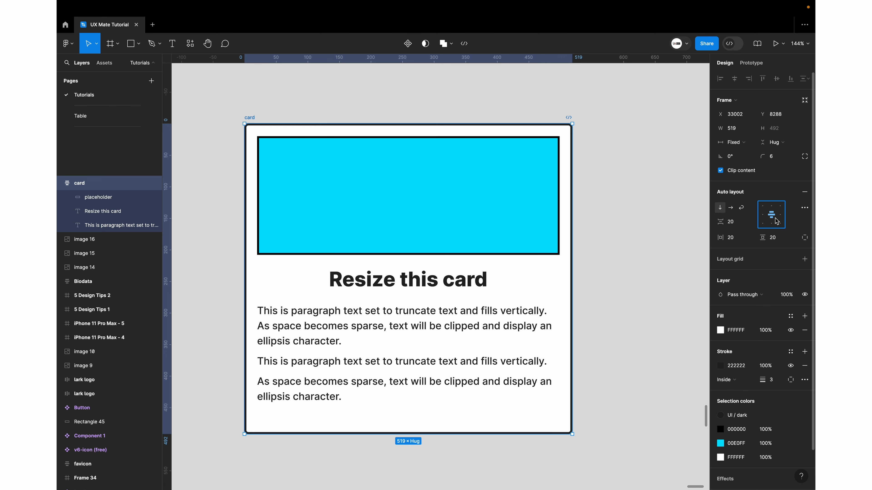
{"action": "left_click", "coordinate": [779, 221]}
{"action": "left_click", "coordinate": [761, 211]}
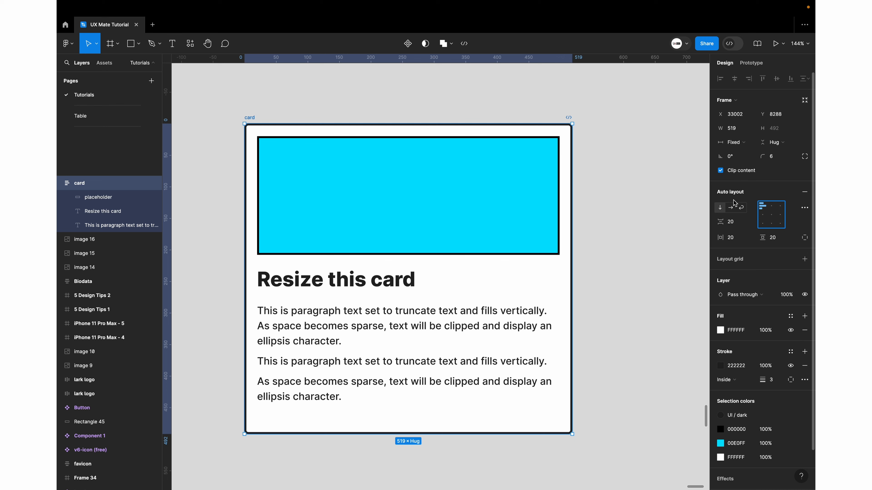
{"action": "left_click", "coordinate": [369, 287]}
{"action": "double_click", "coordinate": [415, 278]}
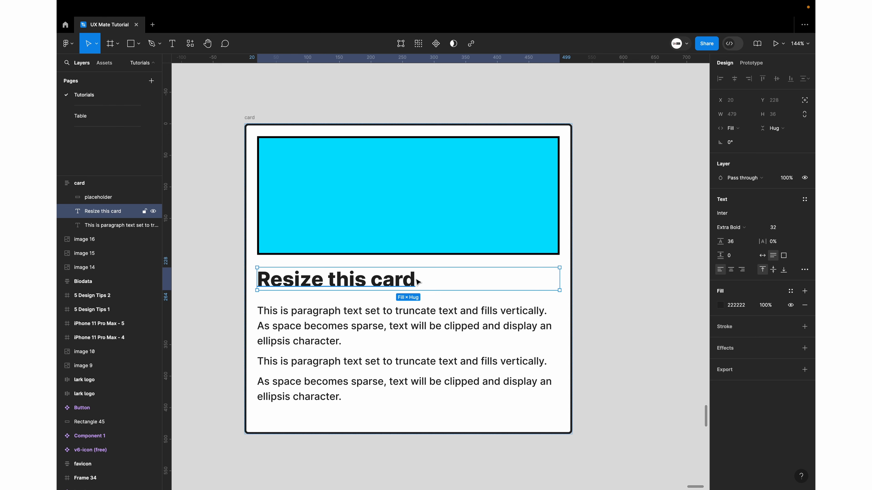
- Try the card's on-canvas spacing handles for the item gap and the top, bottom and right padding
{"action": "left_click", "coordinate": [277, 104]}
{"action": "left_click", "coordinate": [250, 117]}
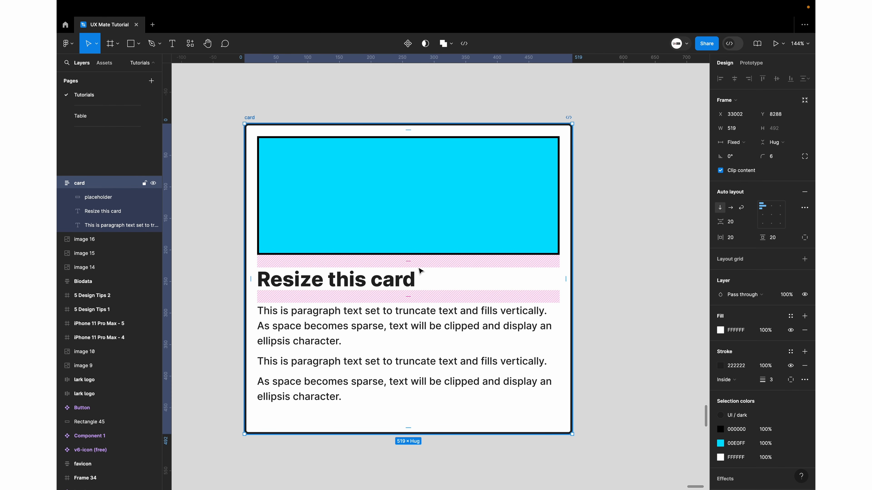
{"action": "mouse_move", "coordinate": [407, 262]}
{"action": "left_mouse_down"}
{"action": "mouse_move", "coordinate": [408, 311]}
{"action": "mouse_move", "coordinate": [413, 276]}
{"action": "left_mouse_up"}
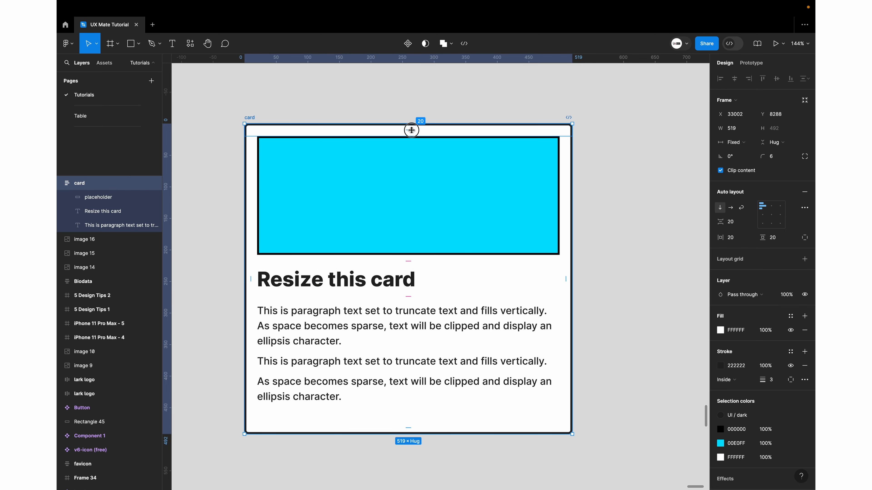
{"action": "mouse_move", "coordinate": [408, 130]}
{"action": "left_mouse_down"}
{"action": "mouse_move", "coordinate": [415, 201]}
{"action": "mouse_move", "coordinate": [415, 130]}
{"action": "left_mouse_up"}
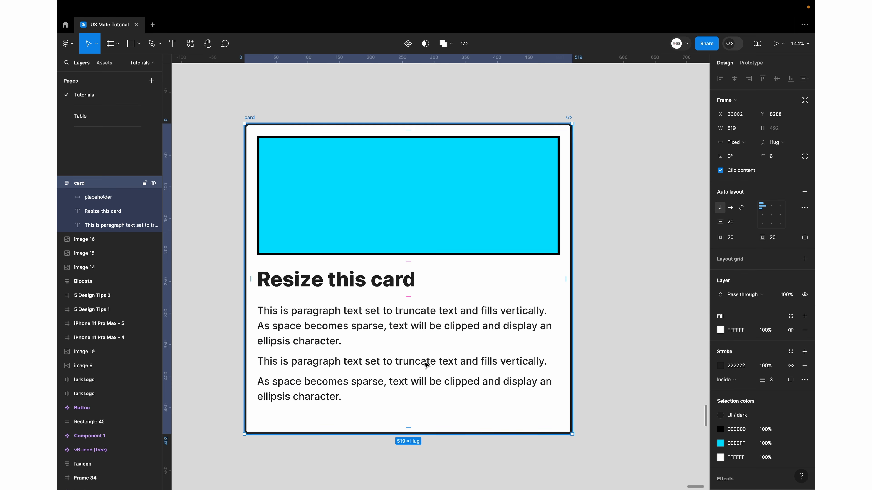
{"action": "left_click_drag", "start_coordinate": [406, 426], "coordinate": [412, 443]}
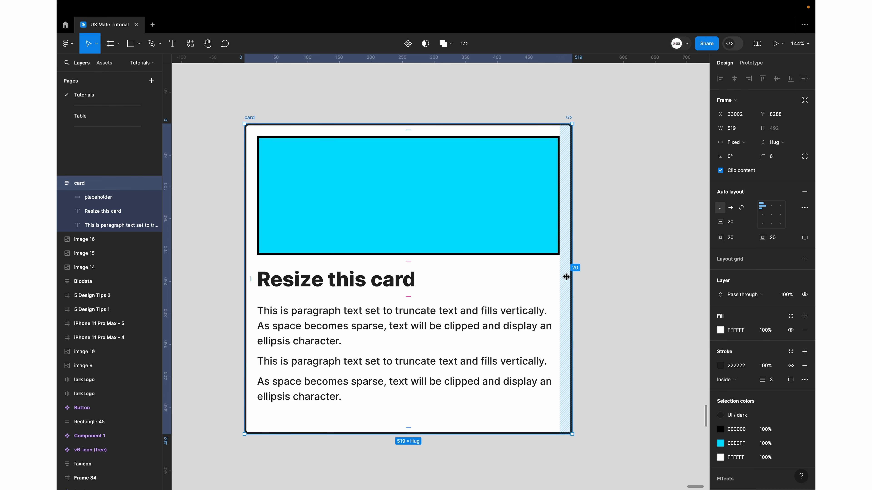
{"action": "left_click_drag", "start_coordinate": [566, 277], "coordinate": [568, 250]}
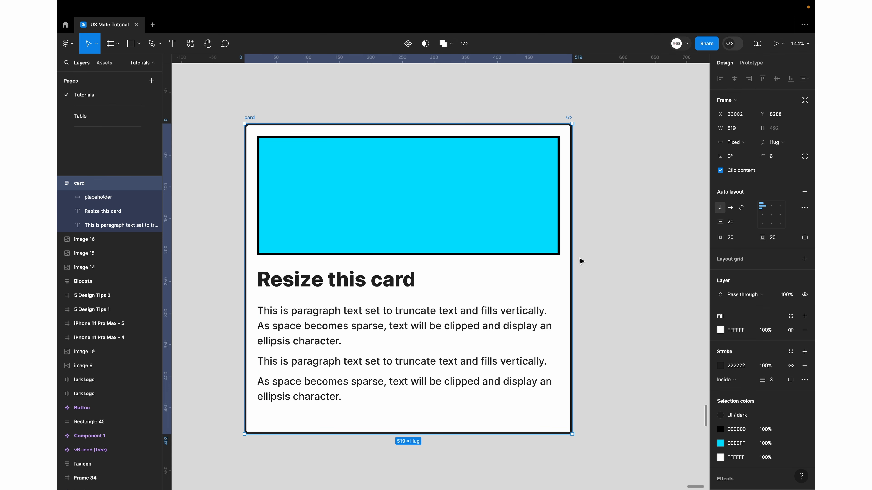
- Try a vertical padding of 40 on the card and return it to 20
{"action": "left_click", "coordinate": [565, 275]}
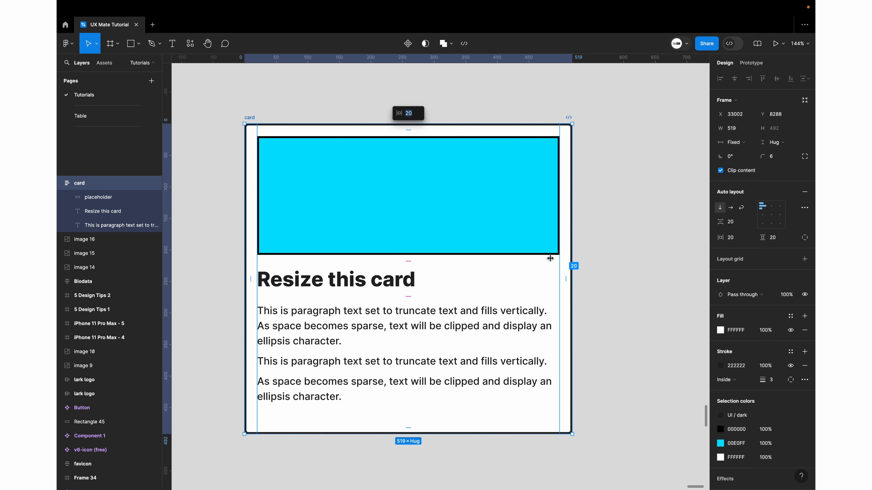
{"action": "left_click", "coordinate": [408, 130]}
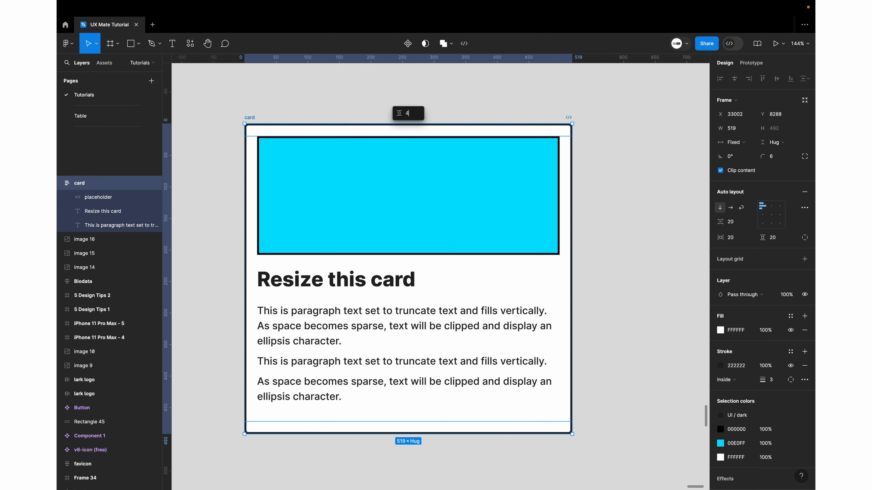
{"action": "type", "text": "40"}
{"action": "key", "text": "Return"}
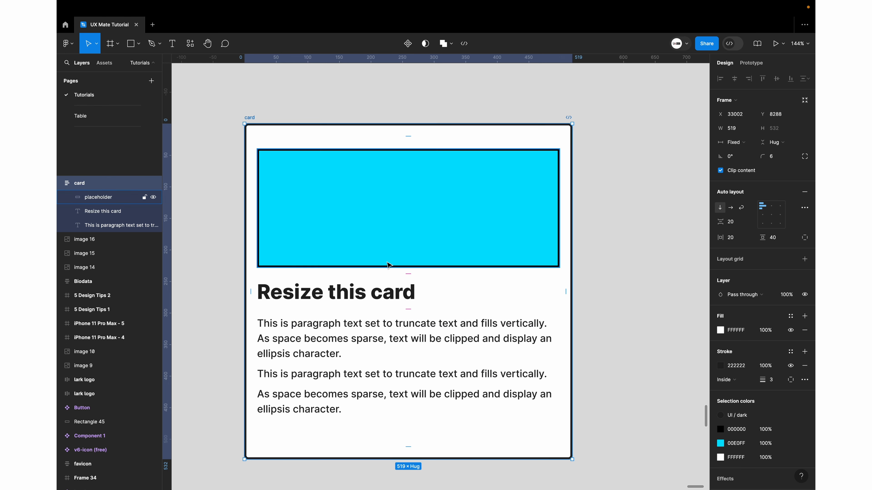
{"action": "left_click_drag", "start_coordinate": [408, 133], "coordinate": [418, 127]}
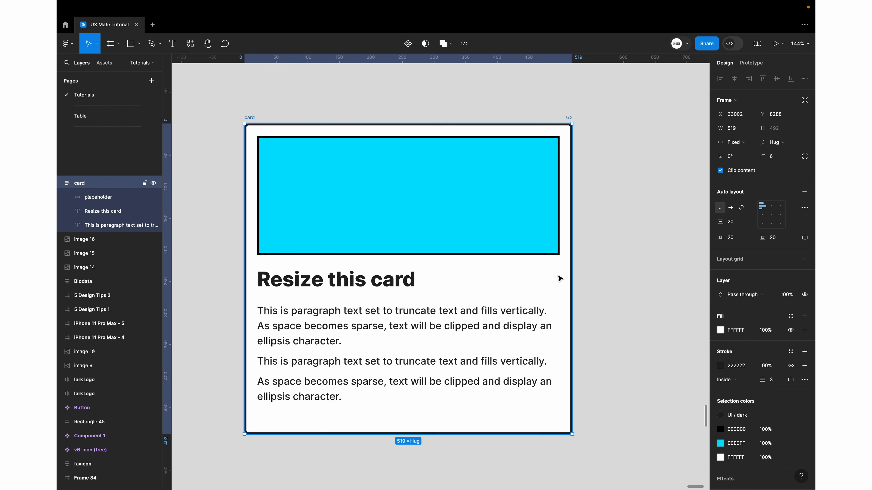
- Try a padding of 40 on only the card's right side, and undo it
{"action": "left_click", "coordinate": [565, 274]}
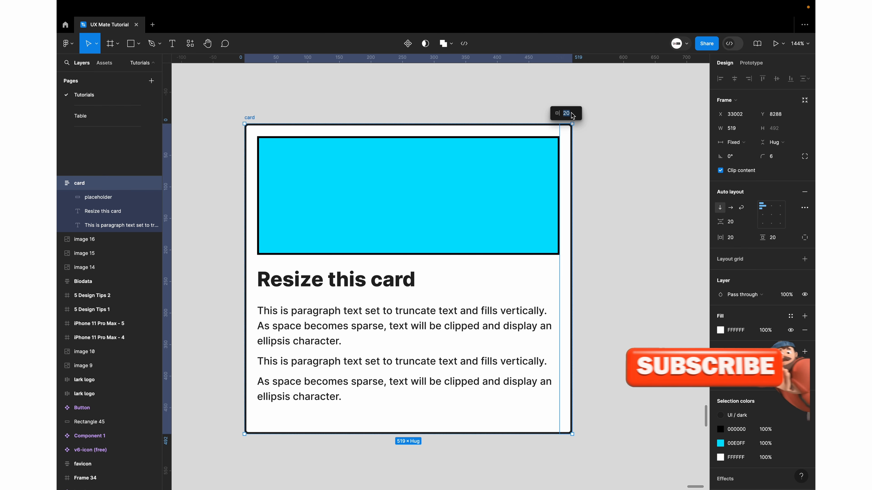
{"action": "type", "text": "40"}
{"action": "key", "text": "Return"}
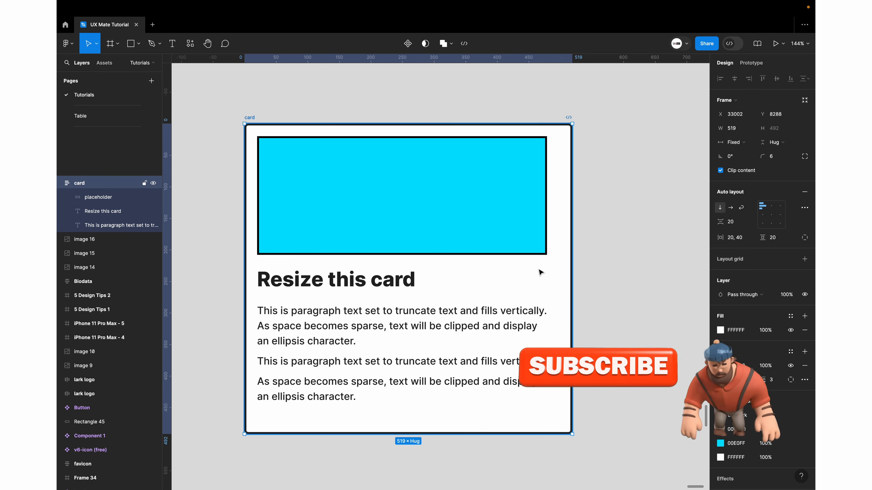
{"action": "key", "text": "ctrl+z"}
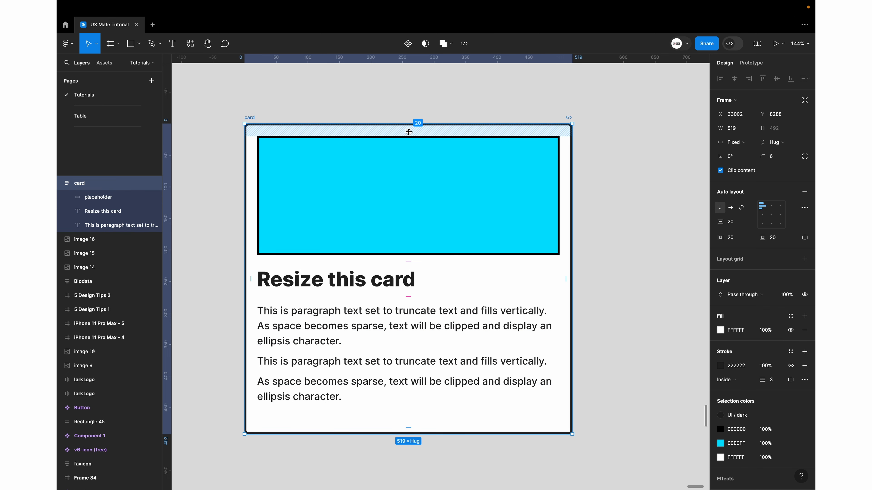
- Try card sizes such as about 561 × 531 and 401 × 465, keeping width 401 and setting vertical resizing to Hug contents
{"action": "left_click_drag", "start_coordinate": [408, 132], "coordinate": [463, 99]}
{"action": "key", "text": "super+z"}
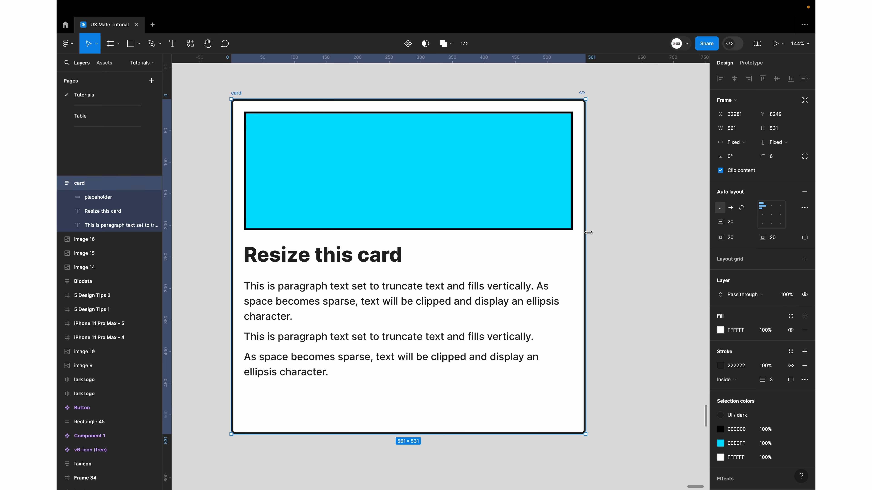
{"action": "left_click_drag", "start_coordinate": [587, 232], "coordinate": [595, 250]}
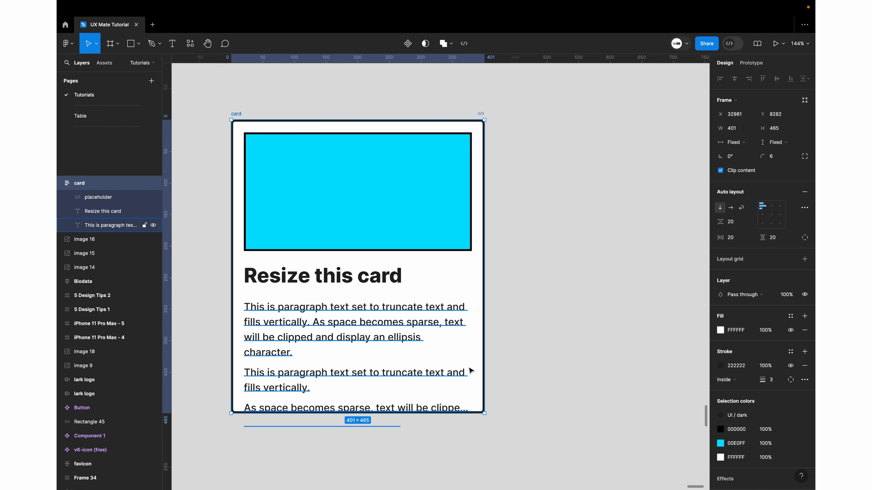
{"action": "double_click", "coordinate": [468, 412]}
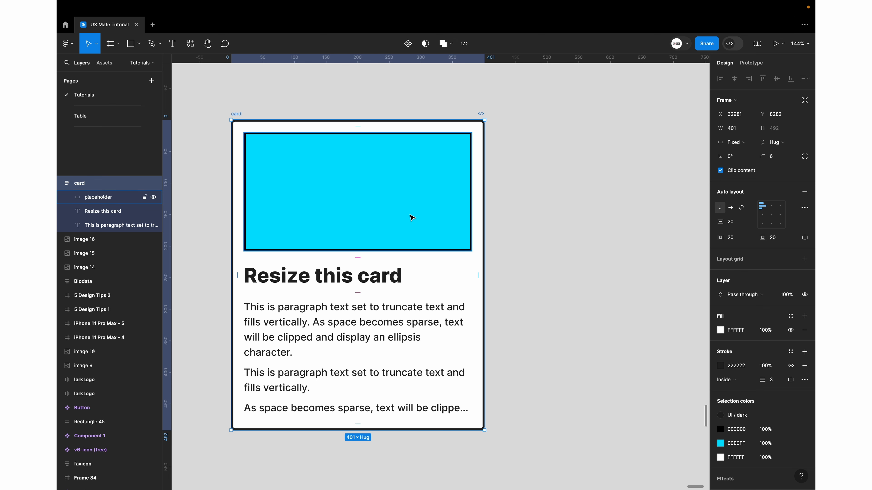
- Set the card's padding on all four sides to 40 at once
{"action": "left_click", "coordinate": [358, 126]}
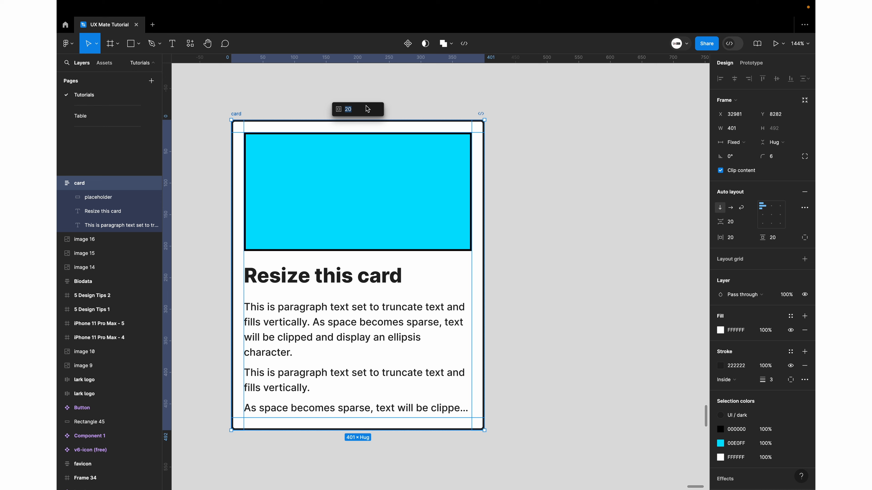
{"action": "type", "text": "40"}
{"action": "key", "text": "Return"}
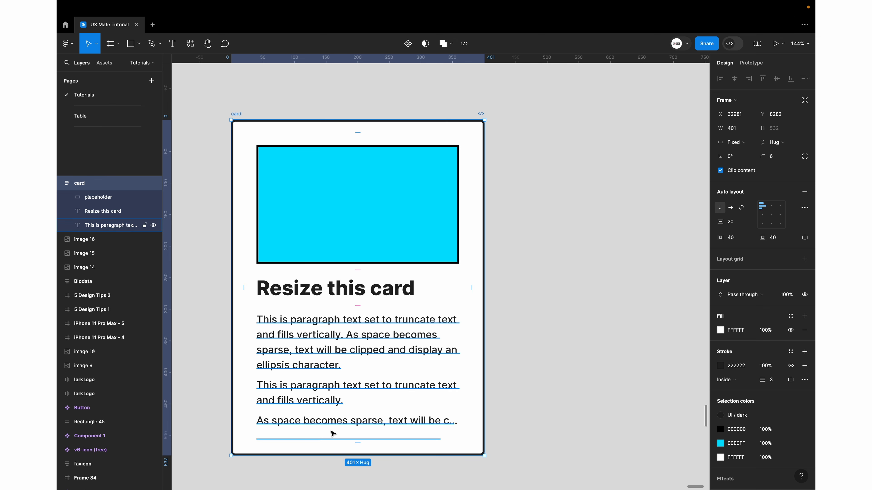
- Try resizing the card's height from its bottom edge, and undo the change
{"action": "left_click", "coordinate": [400, 388]}
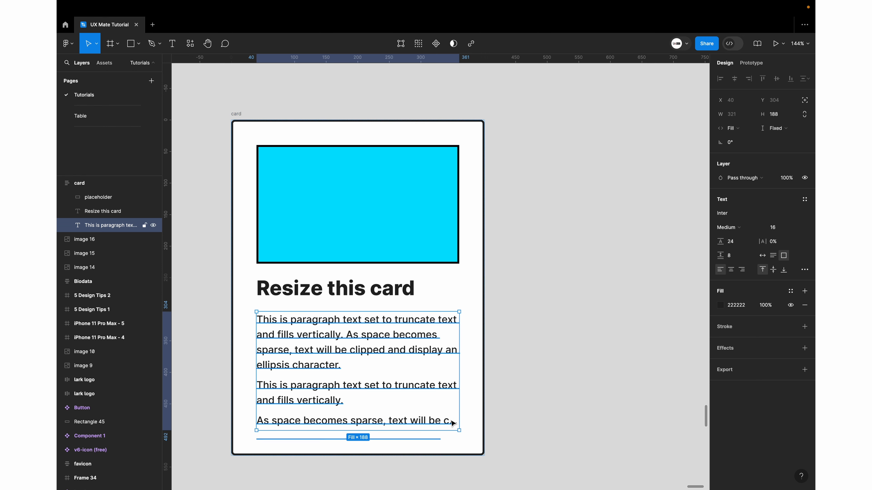
{"action": "left_click", "coordinate": [528, 397]}
{"action": "scroll", "coordinate": [508, 396], "scroll_direction": "down", "scroll_amount": 3}
{"action": "left_click", "coordinate": [484, 384]}
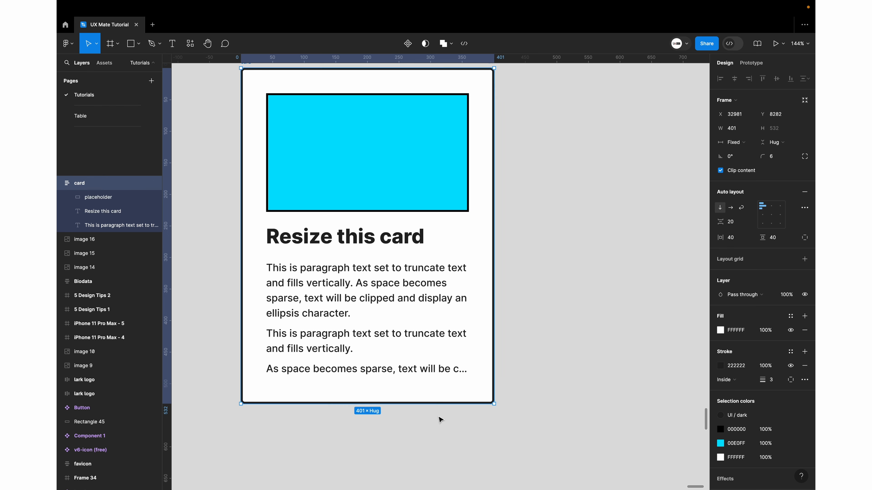
{"action": "left_click_drag", "start_coordinate": [441, 405], "coordinate": [452, 418]}
{"action": "key", "text": "super+z"}
- Set the paragraph text's vertical resizing to Fill container
{"action": "left_click", "coordinate": [410, 339]}
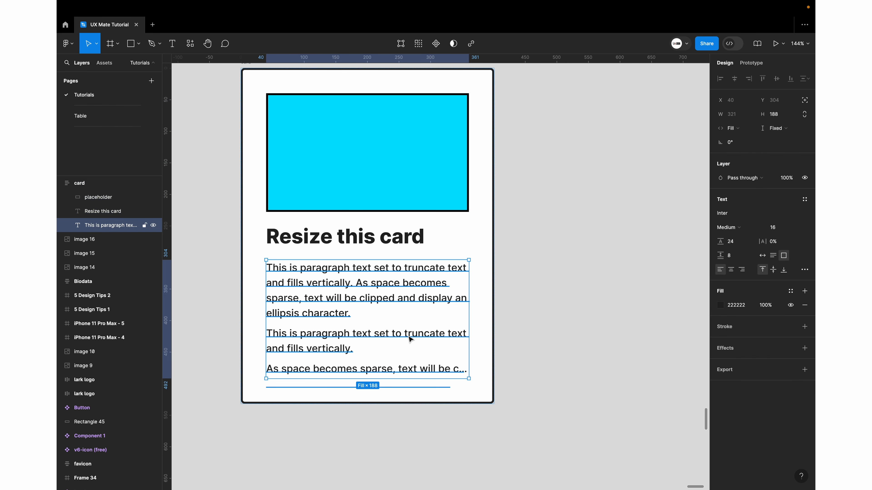
{"action": "left_click", "coordinate": [778, 128]}
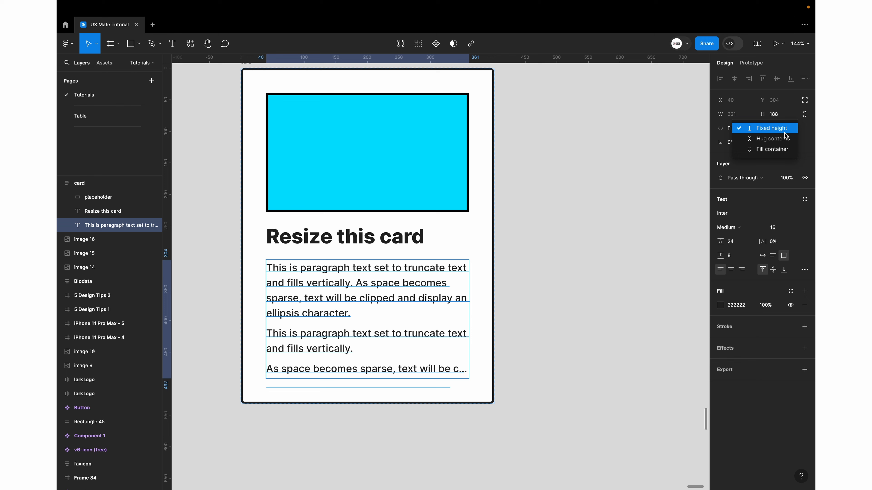
{"action": "left_click", "coordinate": [787, 153]}
- Shorten the card to about 441 high and extend it to about 562 to test the paragraph's truncation, and select the paragraph
{"action": "left_click", "coordinate": [440, 395]}
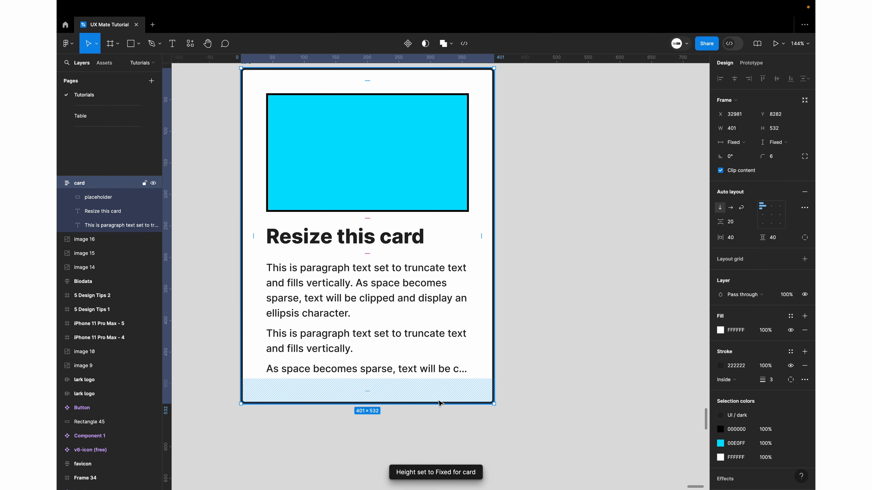
{"action": "left_click_drag", "start_coordinate": [438, 403], "coordinate": [443, 346]}
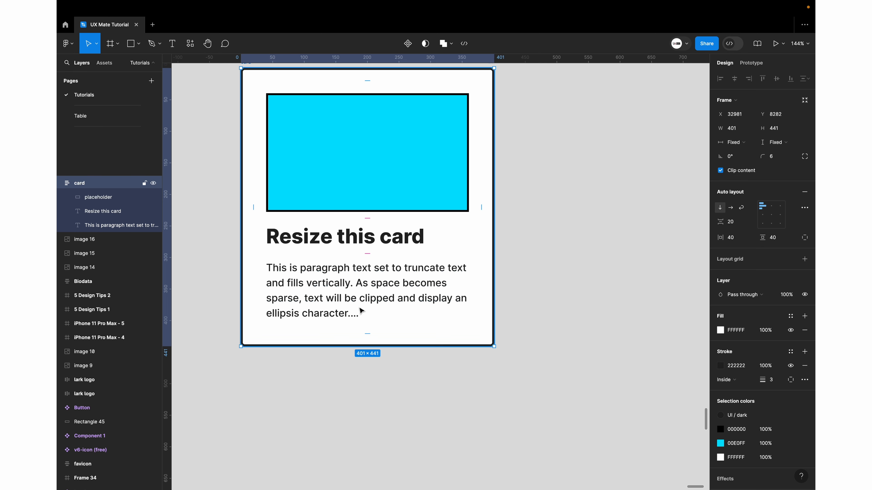
{"action": "left_click_drag", "start_coordinate": [379, 345], "coordinate": [408, 422]}
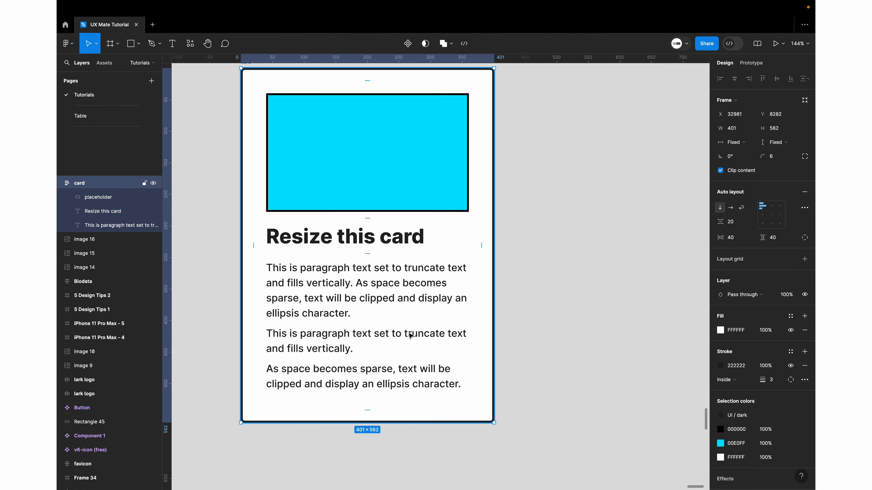
{"action": "left_click", "coordinate": [404, 300]}
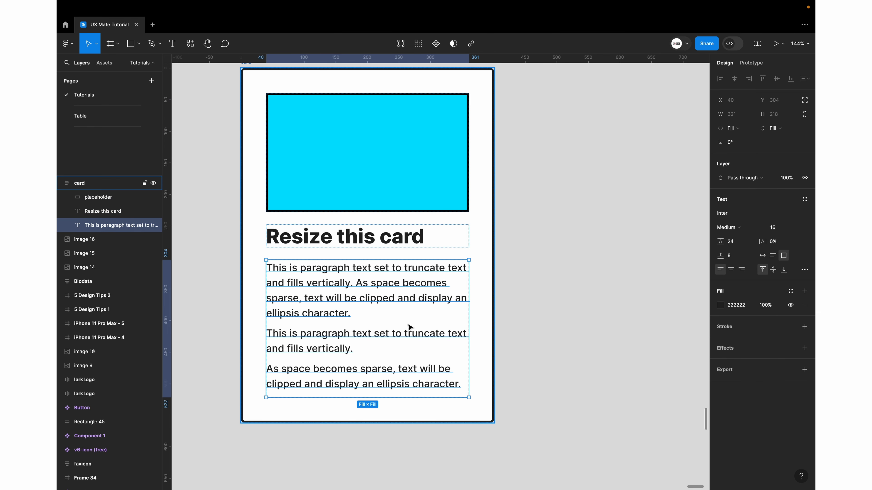
- Turn the paragraph's text truncation off and back on in its type settings
{"action": "left_click", "coordinate": [805, 270]}
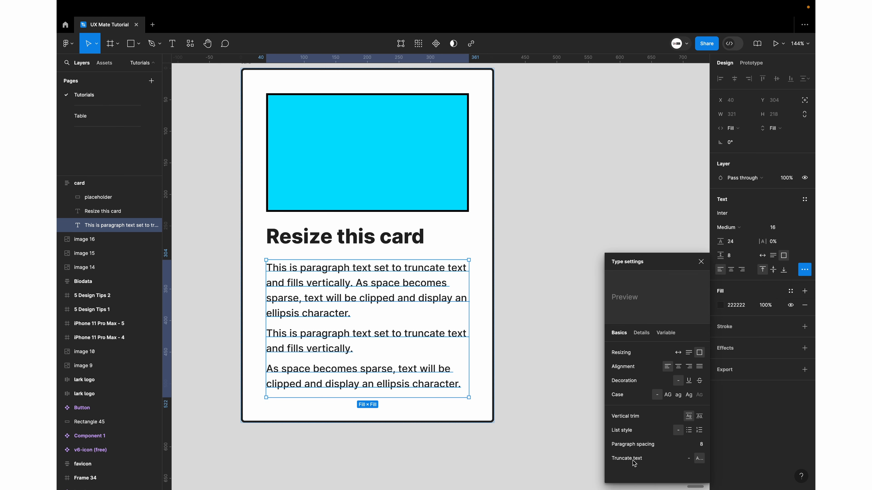
{"action": "left_click", "coordinate": [690, 461]}
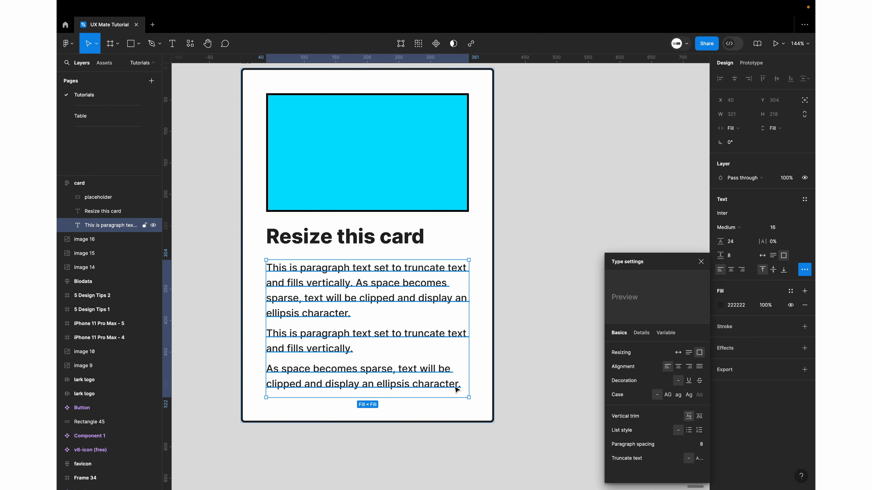
{"action": "left_click", "coordinate": [700, 460]}
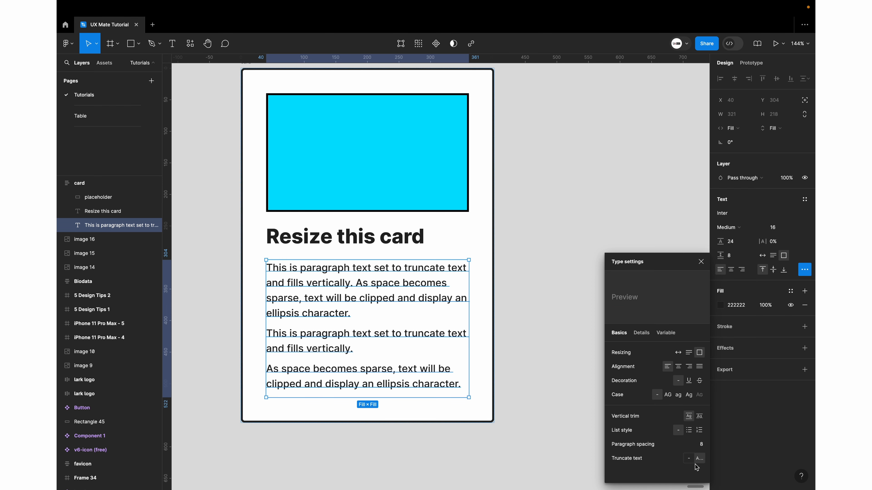
{"action": "left_click", "coordinate": [435, 439]}
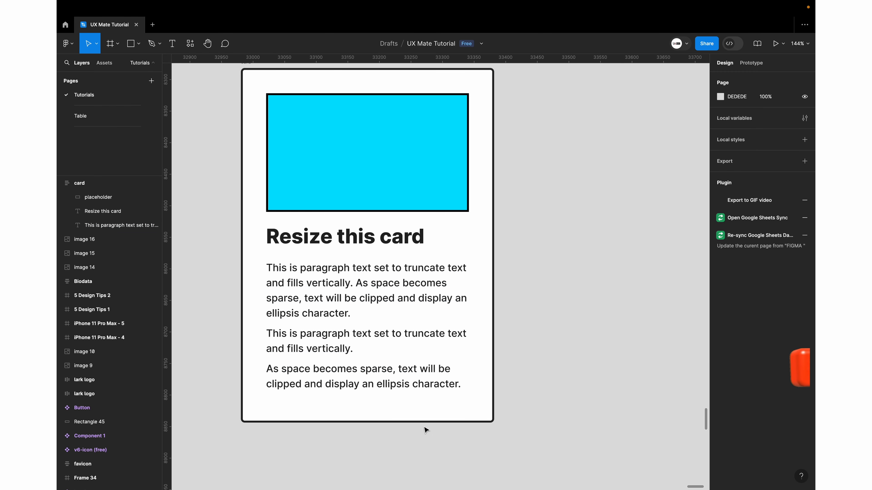
- Shorten the card to about 450 high and extend it to about 689 to test the paragraph's truncation
{"action": "left_click", "coordinate": [418, 422]}
{"action": "left_click_drag", "start_coordinate": [418, 422], "coordinate": [432, 352]}
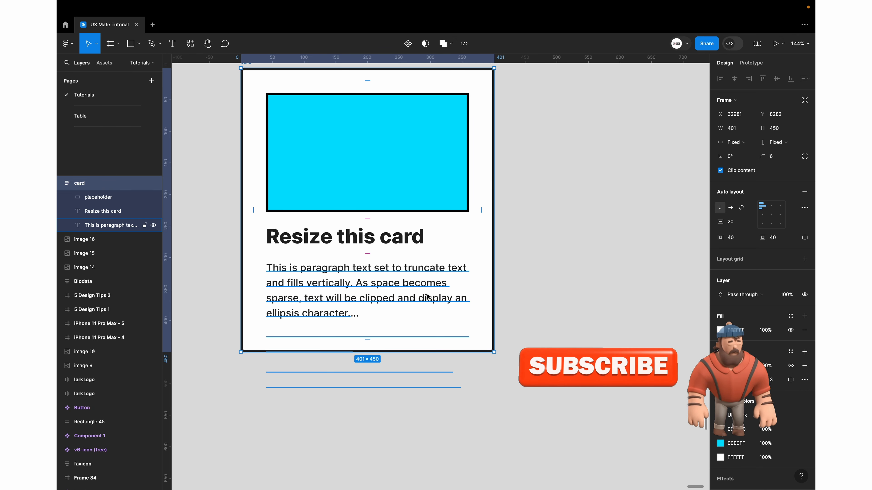
{"action": "left_click", "coordinate": [553, 270]}
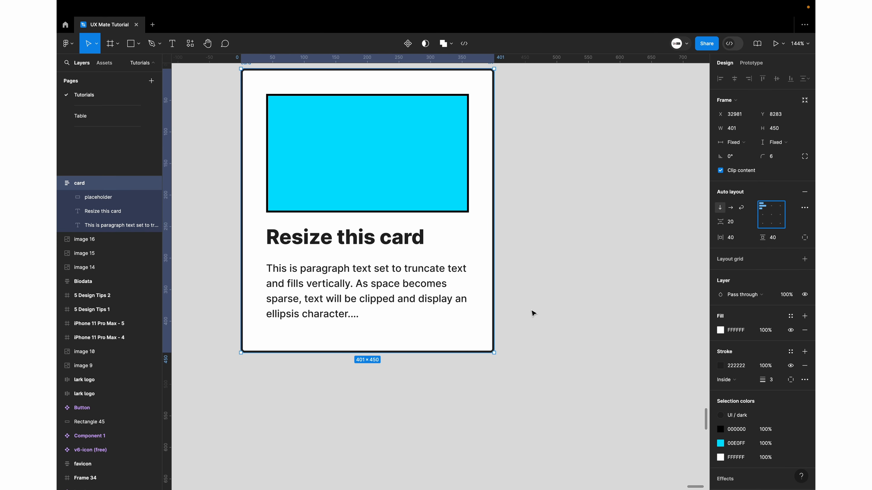
{"action": "scroll", "coordinate": [533, 313], "scroll_direction": "down", "scroll_amount": 5}
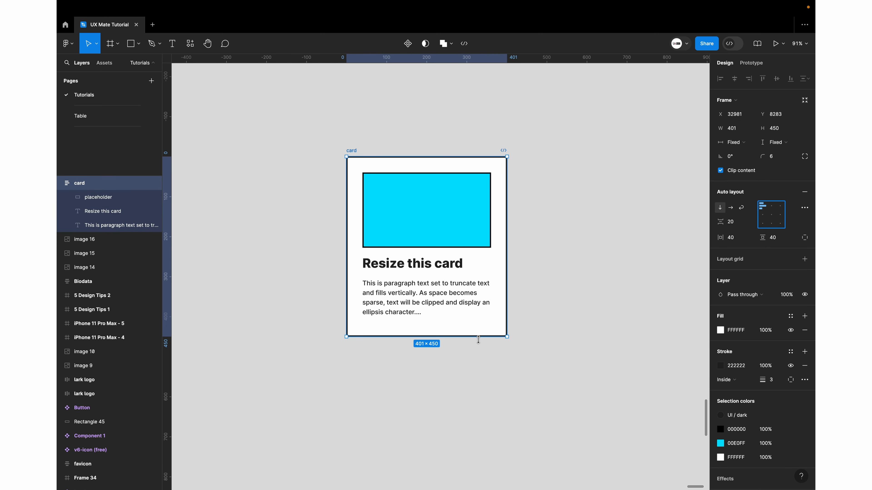
{"action": "left_click_drag", "start_coordinate": [477, 336], "coordinate": [477, 432]}
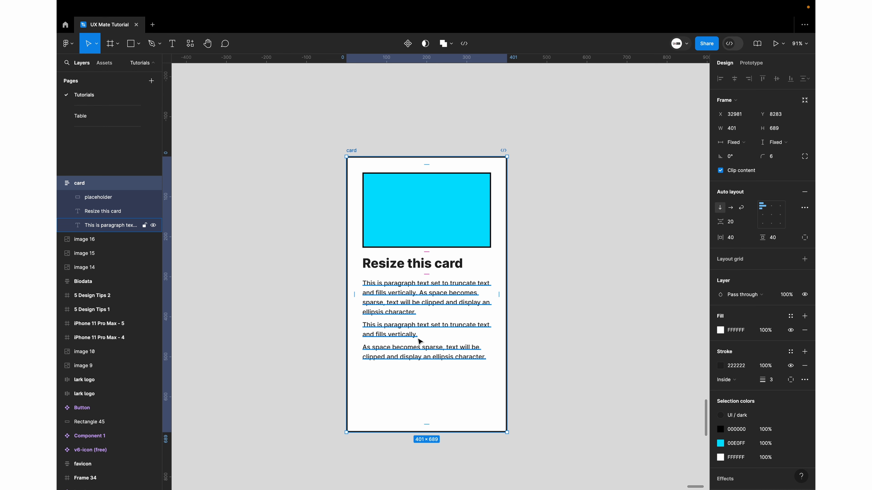
- Set the card's vertical gap between items to Auto and the paragraph's vertical resizing to Hug contents
{"action": "double_click", "coordinate": [762, 208]}
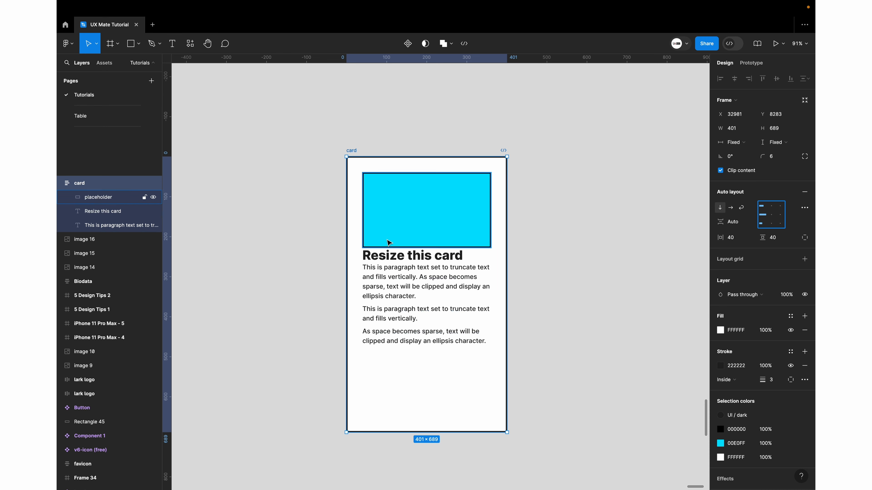
{"action": "left_click", "coordinate": [409, 297]}
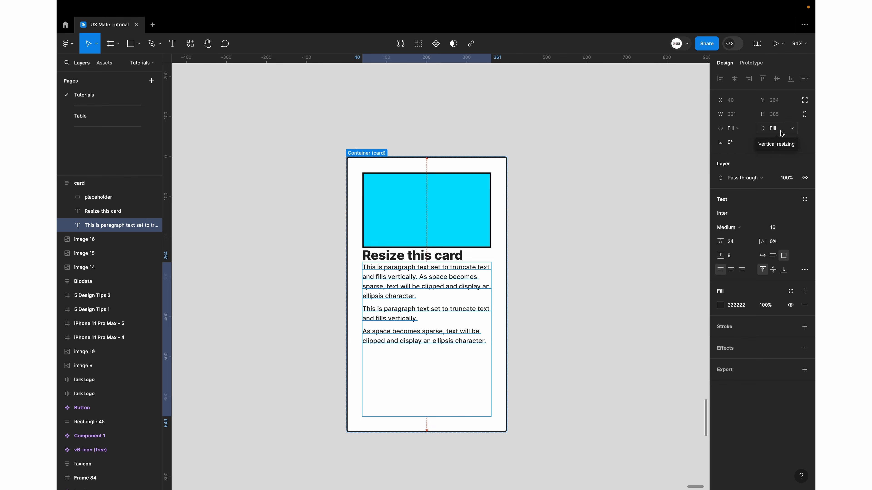
{"action": "double_click", "coordinate": [455, 417]}
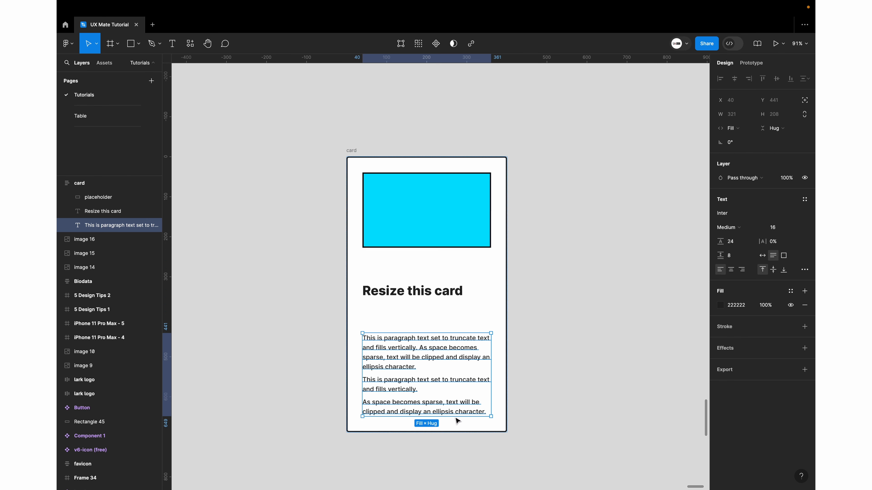
- Try left-center alignment with a fixed gap of 20 on the card, and return to Auto spacing
{"action": "left_click", "coordinate": [407, 275]}
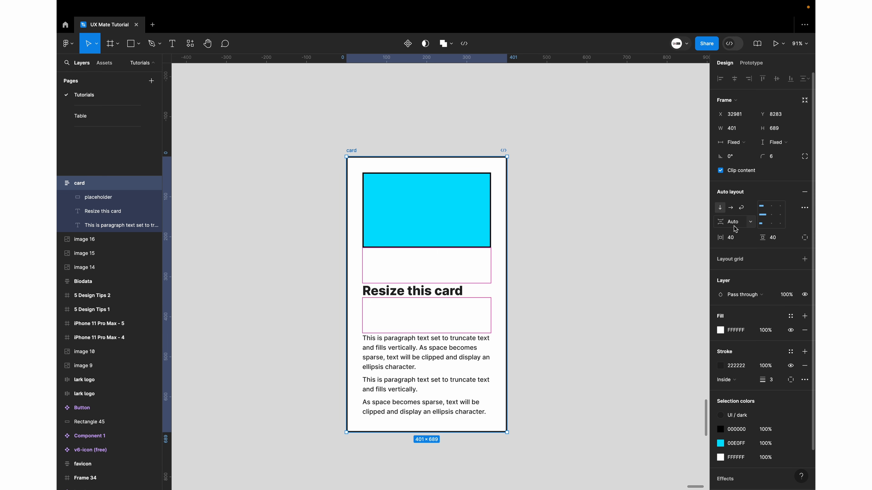
{"action": "left_click", "coordinate": [762, 216]}
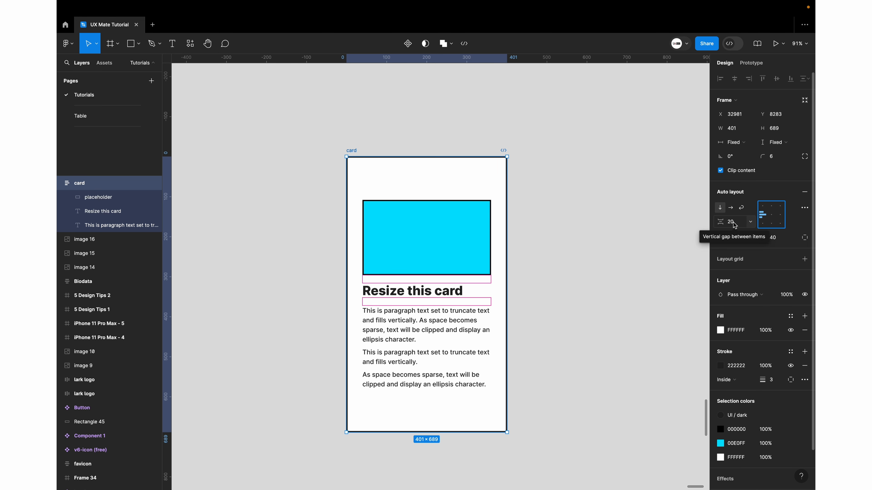
{"action": "double_click", "coordinate": [764, 217]}
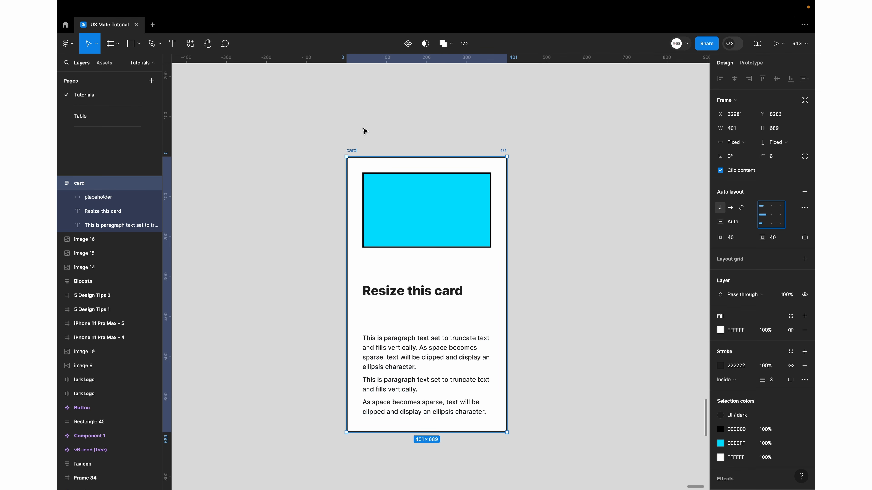
- Test the Auto spacing by resizing the card's height, ending at about 837
{"action": "scroll", "coordinate": [355, 150], "scroll_direction": "down", "scroll_amount": 3}
{"action": "mouse_move", "coordinate": [377, 300]}
{"action": "left_mouse_down"}
{"action": "mouse_move", "coordinate": [376, 269]}
{"action": "mouse_move", "coordinate": [378, 285]}
{"action": "left_mouse_up"}
{"action": "left_click_drag", "start_coordinate": [378, 317], "coordinate": [395, 332]}
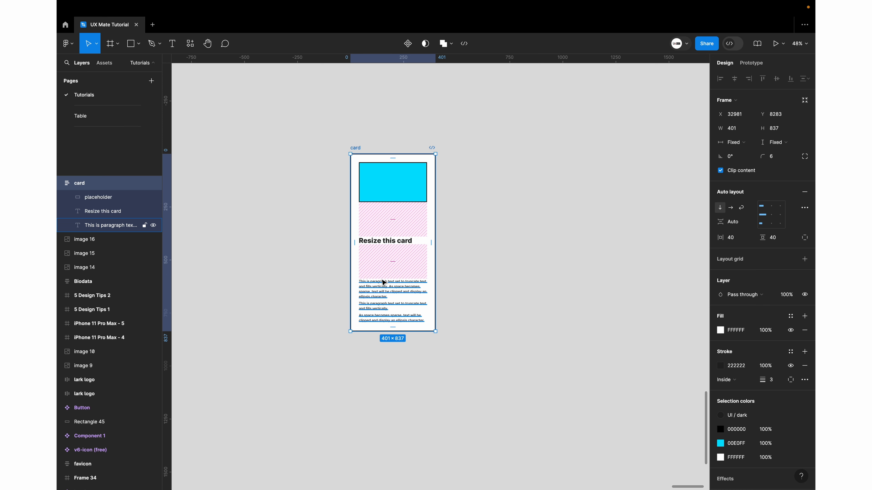
- Align the card's contents to the top left with a fixed vertical gap of 20, and check the gap options
{"action": "left_click", "coordinate": [763, 212]}
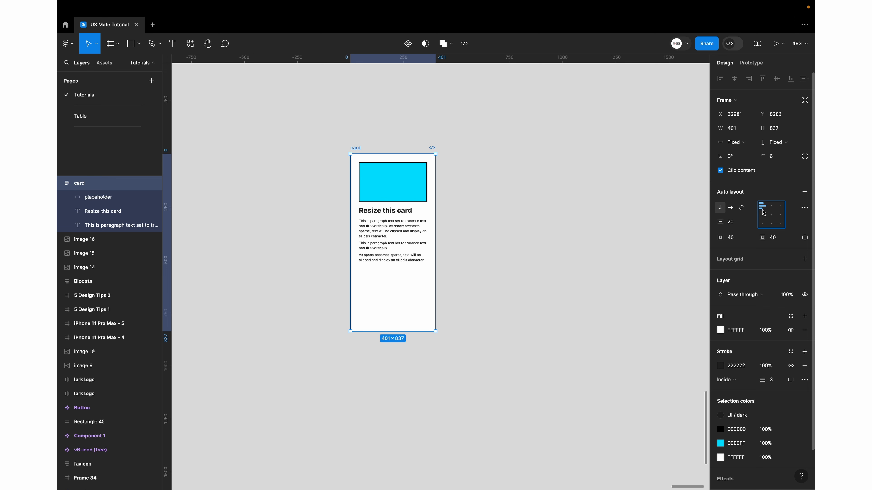
{"action": "left_click", "coordinate": [750, 223]}
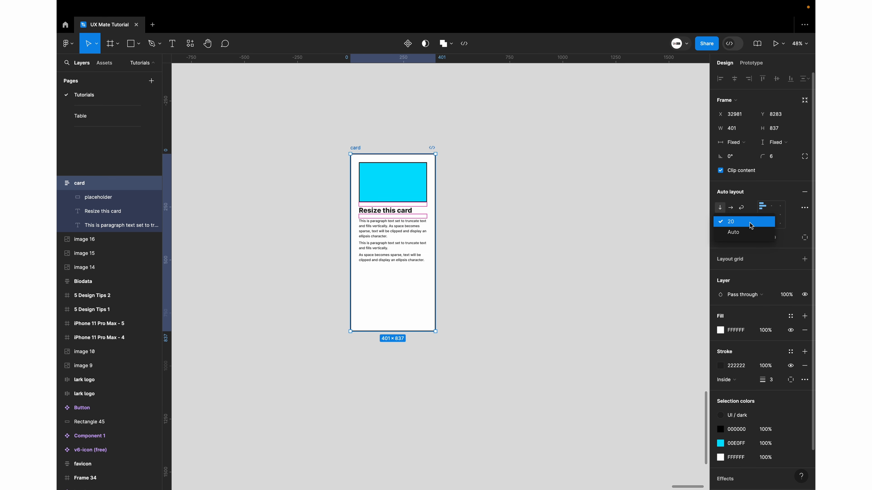
{"action": "left_click", "coordinate": [647, 254]}
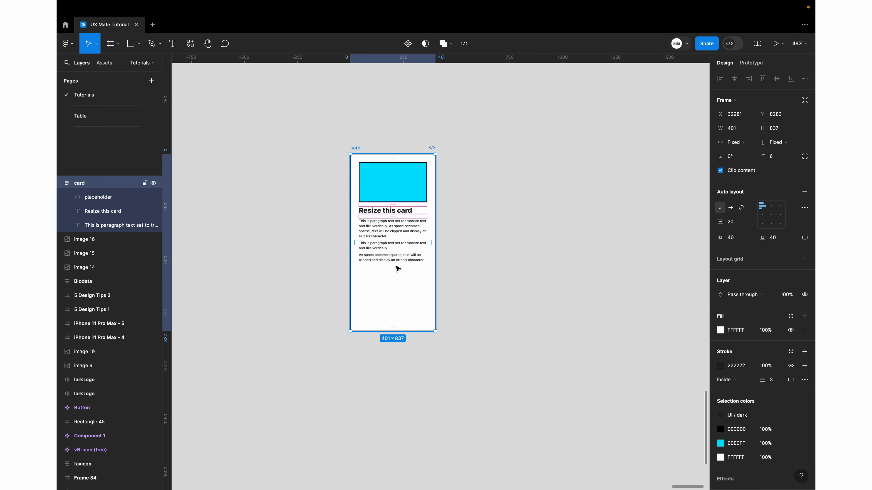
{"action": "left_click", "coordinate": [453, 264]}
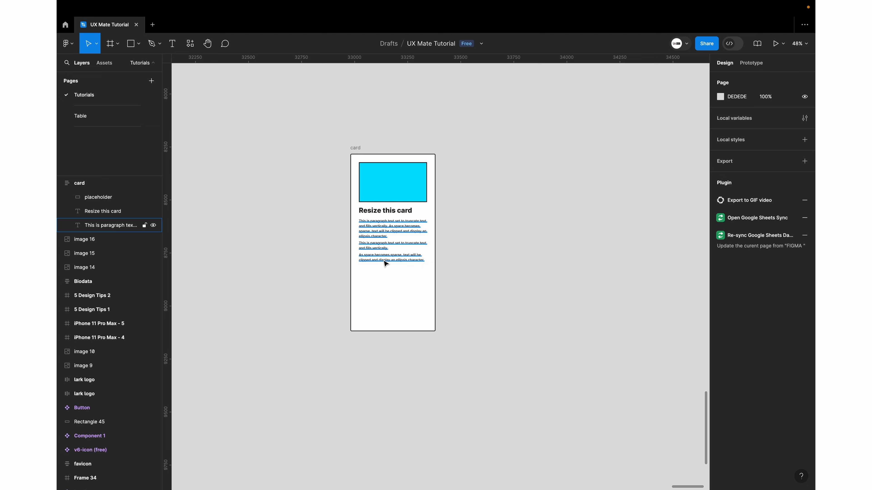
- Examine the card's horizontal padding on the canvas and its vertical padding in the auto layout settings
{"action": "scroll", "coordinate": [385, 264], "scroll_direction": "up", "scroll_amount": 5}
{"action": "scroll", "coordinate": [370, 142], "scroll_direction": "up", "scroll_amount": 3}
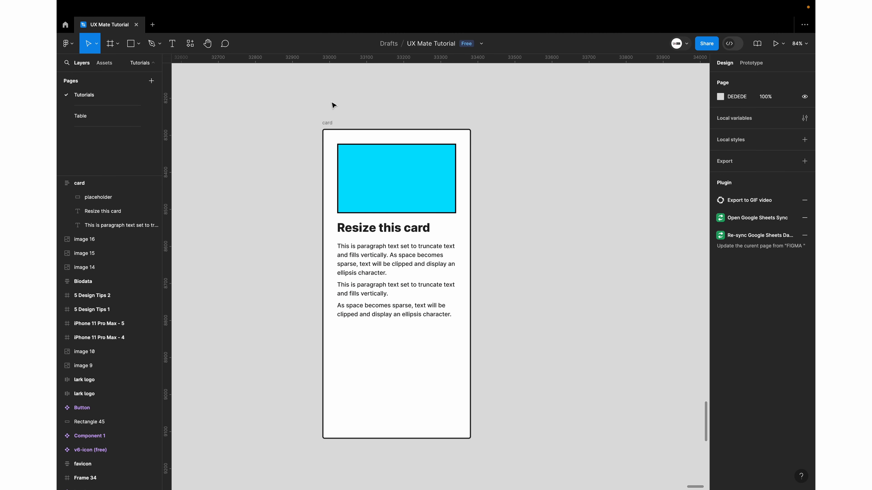
{"action": "left_click", "coordinate": [330, 128]}
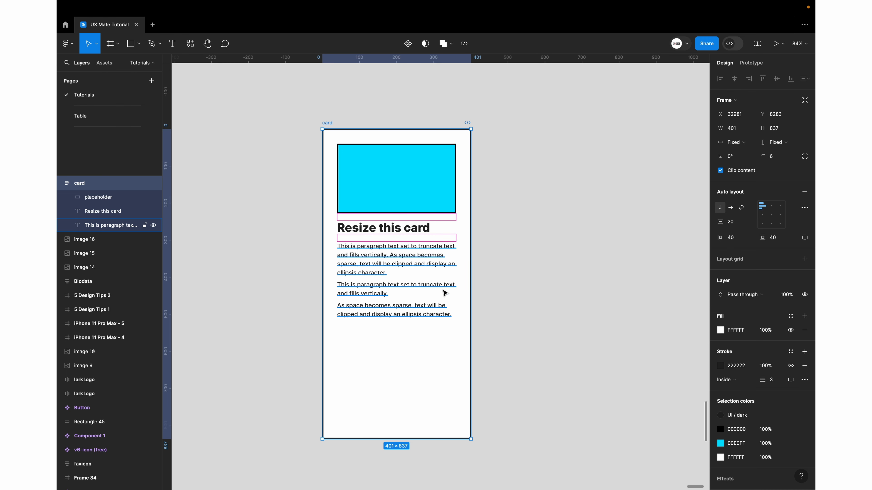
{"action": "left_click", "coordinate": [462, 288]}
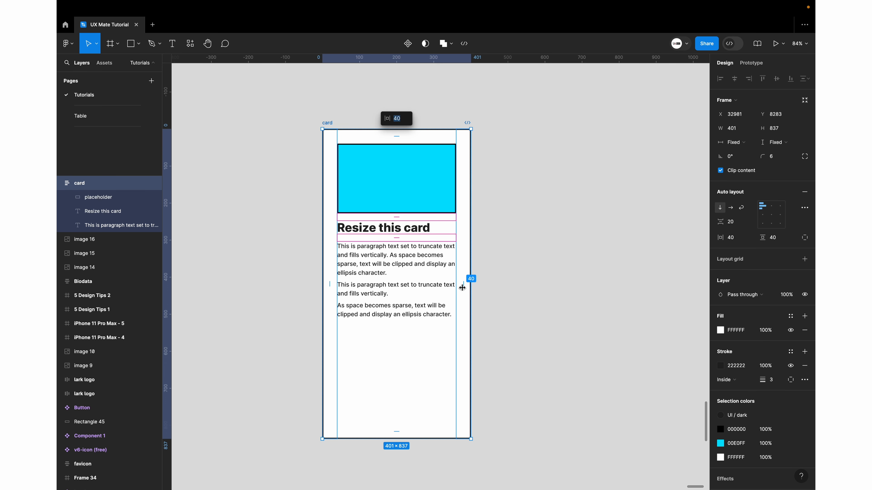
{"action": "left_click", "coordinate": [528, 278]}
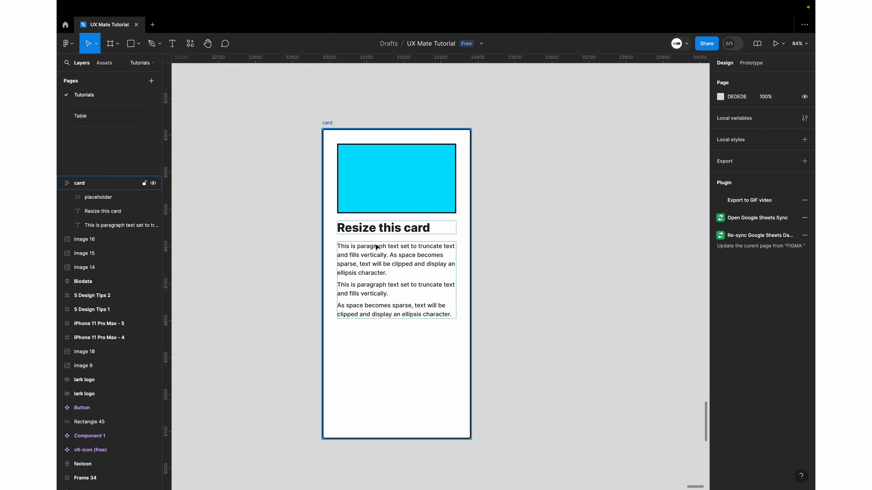
{"action": "left_click", "coordinate": [327, 123]}
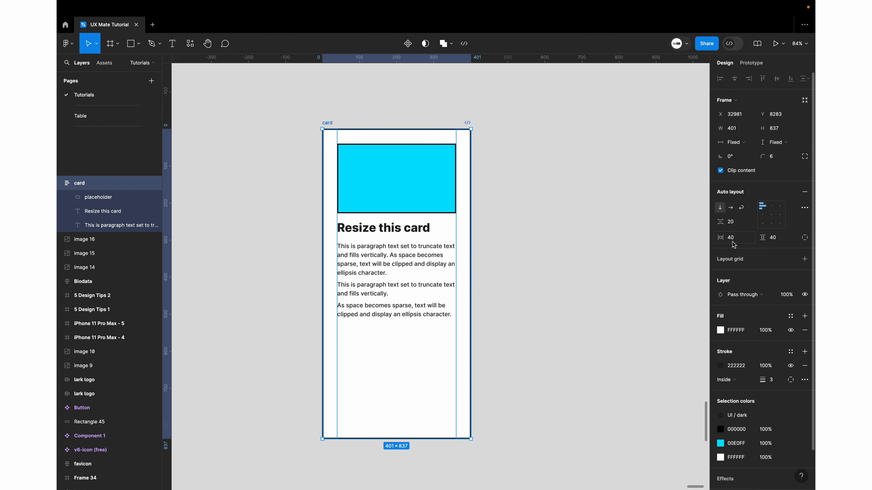
{"action": "left_click", "coordinate": [776, 240]}
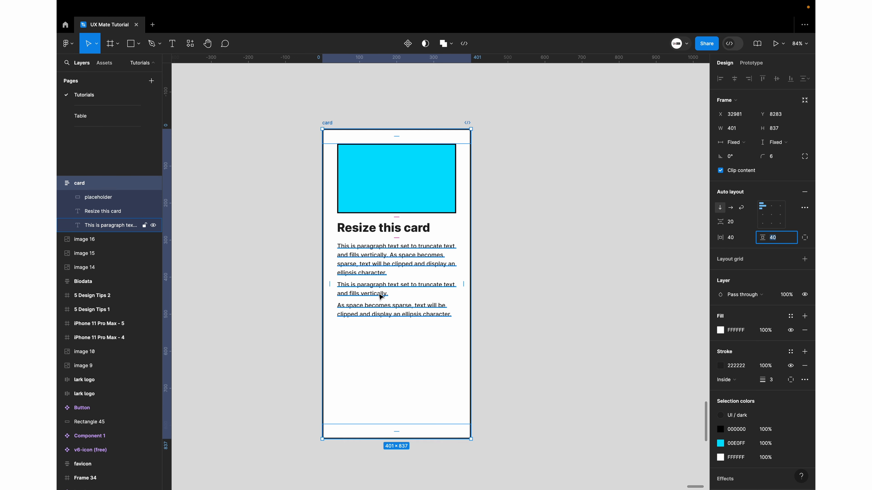
{"action": "left_click", "coordinate": [503, 302]}
- Extend the card's height slightly to about 840, and deselect it
{"action": "scroll", "coordinate": [505, 304], "scroll_direction": "down", "scroll_amount": 2}
{"action": "scroll", "coordinate": [505, 304], "scroll_direction": "left", "scroll_amount": 2}
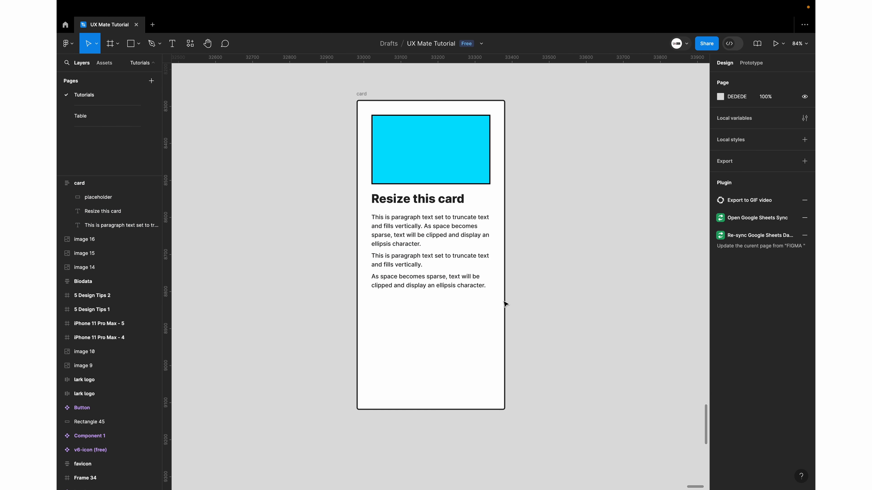
{"action": "scroll", "coordinate": [555, 289], "scroll_direction": "up", "scroll_amount": 2}
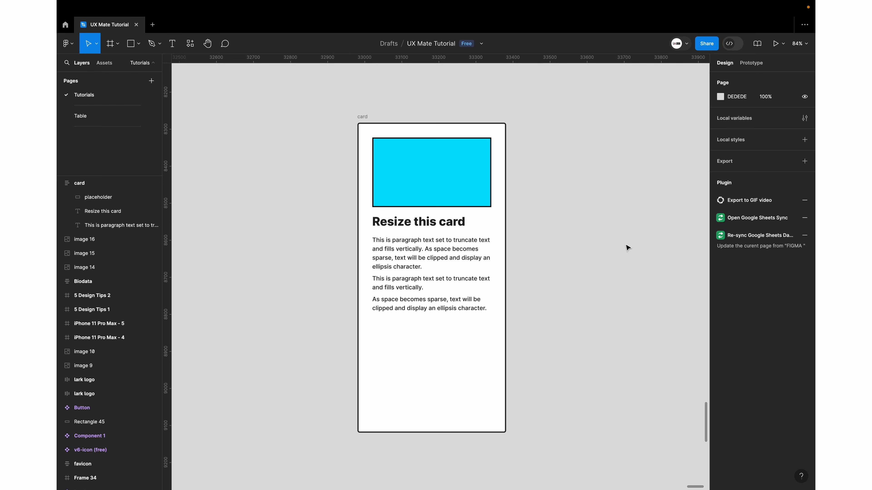
{"action": "scroll", "coordinate": [628, 248], "scroll_direction": "right", "scroll_amount": 2}
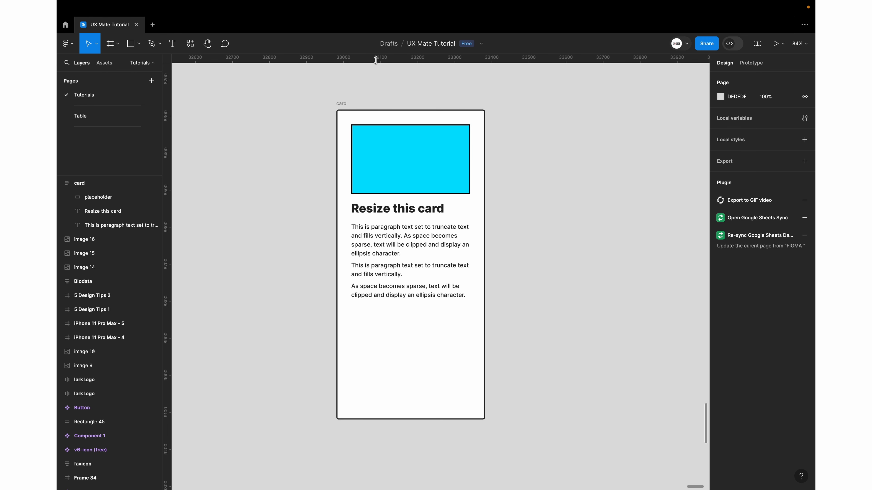
{"action": "left_click", "coordinate": [343, 109]}
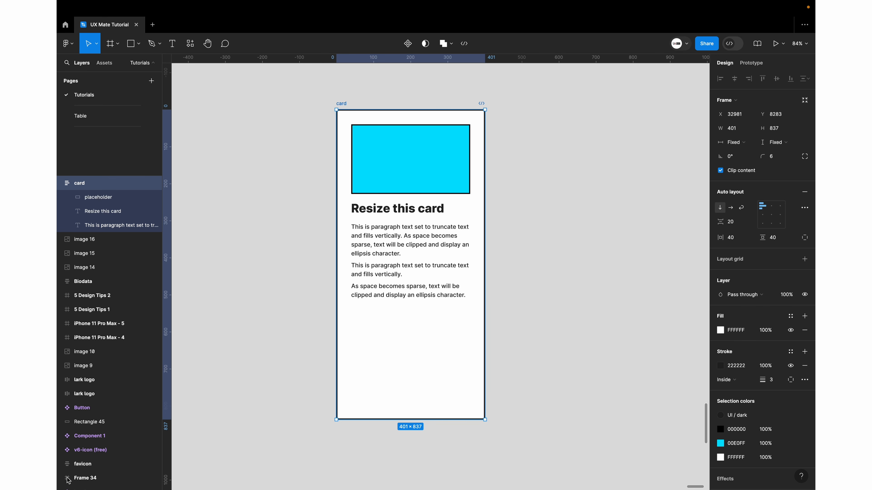
{"action": "left_click", "coordinate": [515, 383]}
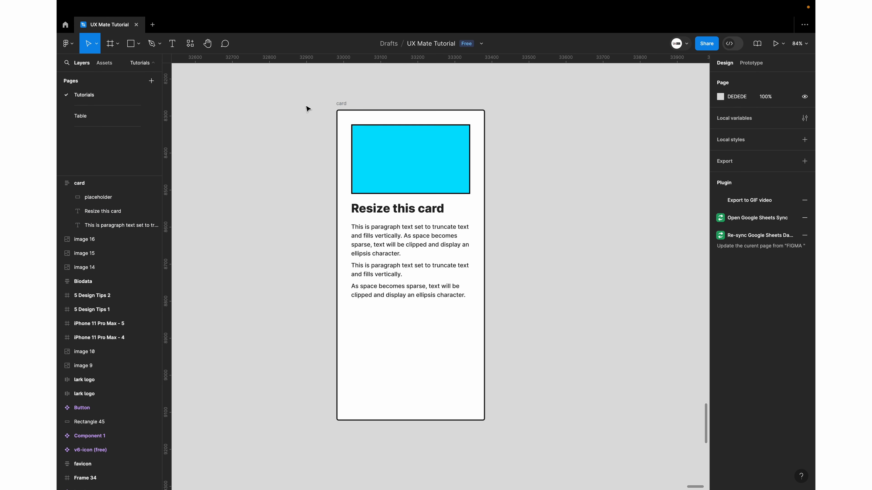
- Try several top and bottom alignments for the card's contents, and return to top-left alignment
{"action": "left_click", "coordinate": [342, 103]}
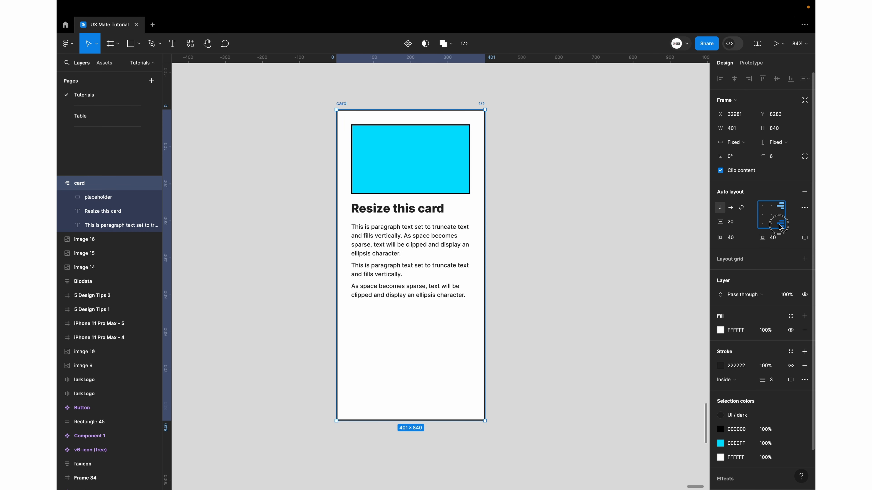
{"action": "left_click", "coordinate": [771, 224]}
{"action": "left_click", "coordinate": [760, 206]}
{"action": "left_click", "coordinate": [780, 206]}
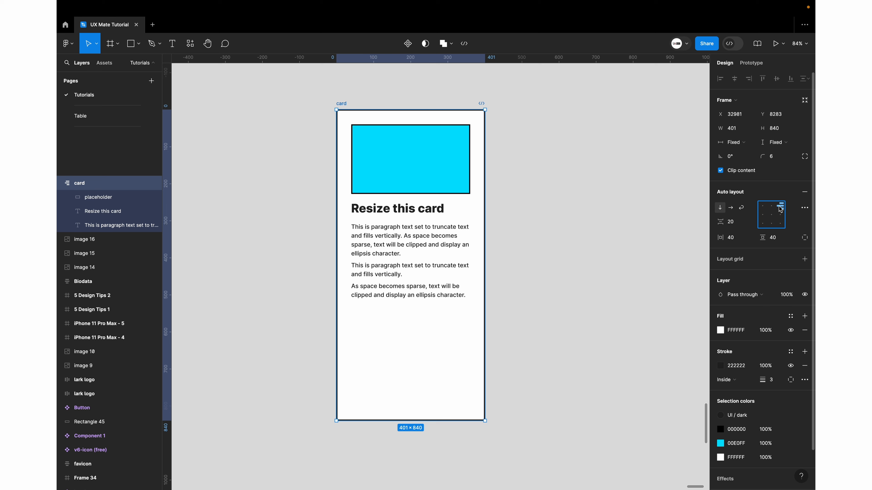
{"action": "left_click", "coordinate": [780, 224]}
{"action": "left_click", "coordinate": [761, 226]}
{"action": "left_click", "coordinate": [761, 207]}
{"action": "left_click", "coordinate": [588, 241]}
- Try top-center alignment for the card's contents, and undo the change
{"action": "left_click", "coordinate": [344, 104]}
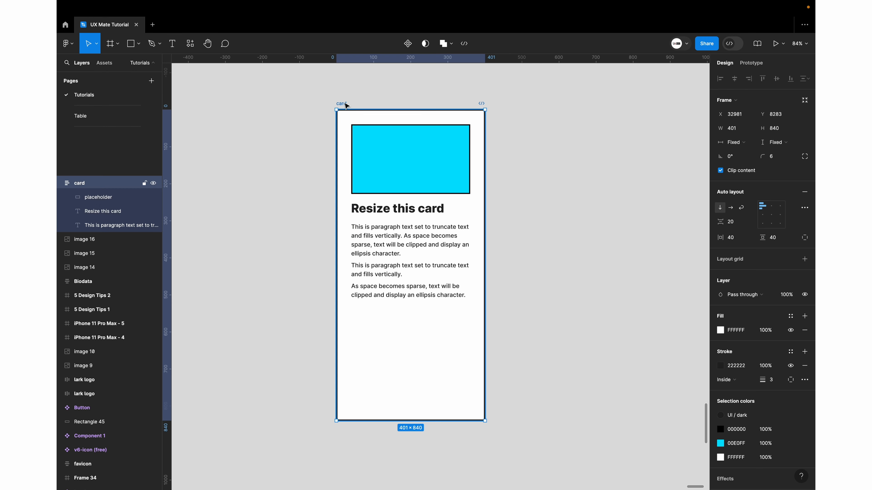
{"action": "left_click", "coordinate": [770, 205]}
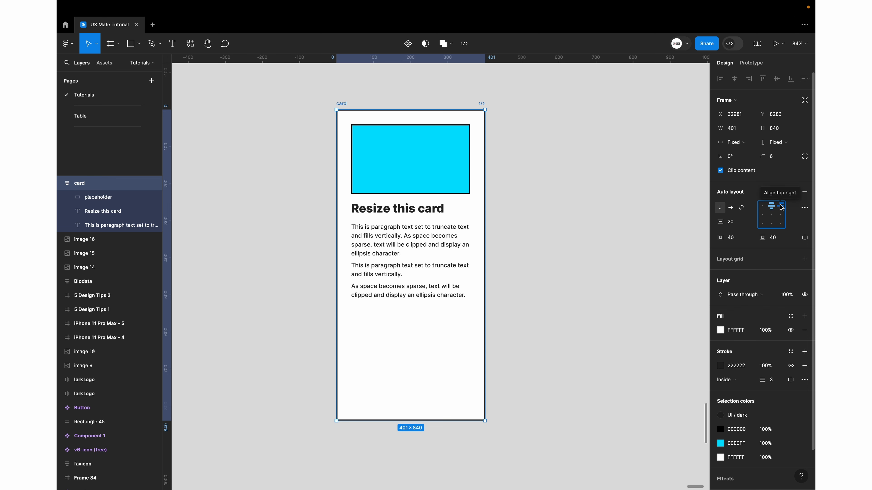
{"action": "key", "text": "ctrl+z"}
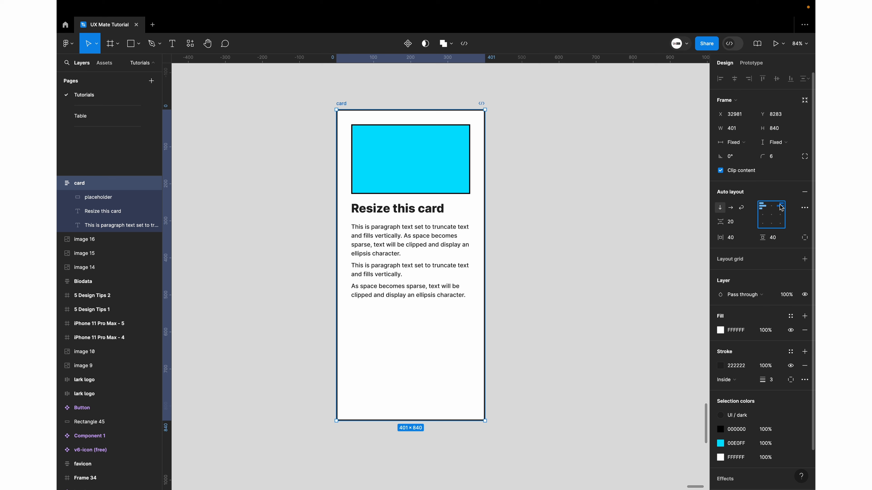
- Try bottom-right, middle-right and center alignments for the card's contents, and return to top-left
{"action": "key", "text": "s"}
{"action": "key", "text": "alt+d"}
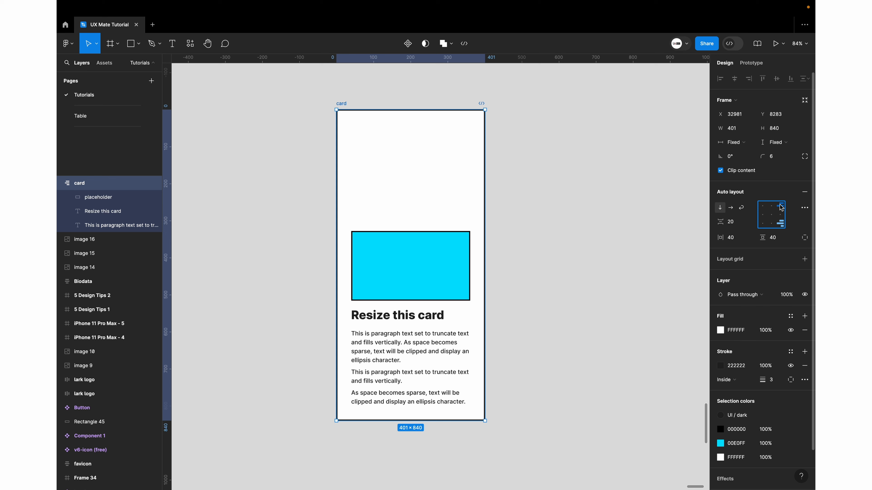
{"action": "key", "text": "alt+v"}
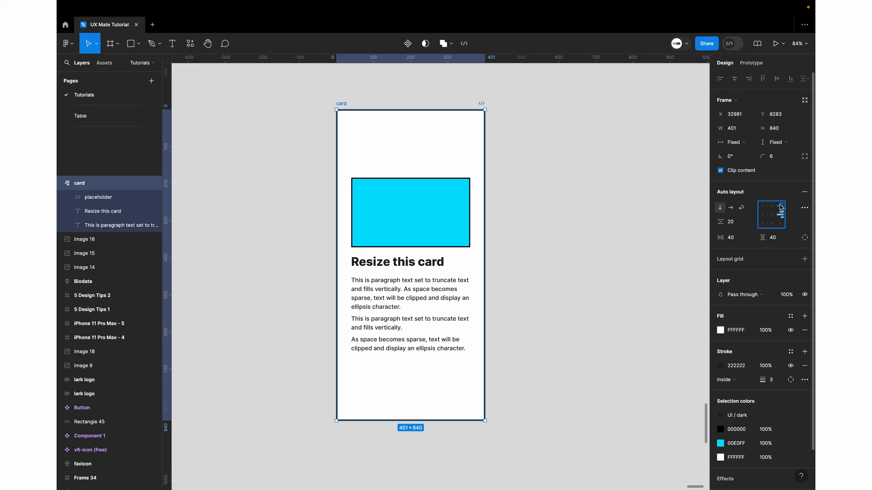
{"action": "key", "text": "alt+h"}
{"action": "key", "text": "alt+w"}
{"action": "key", "text": "alt+a"}
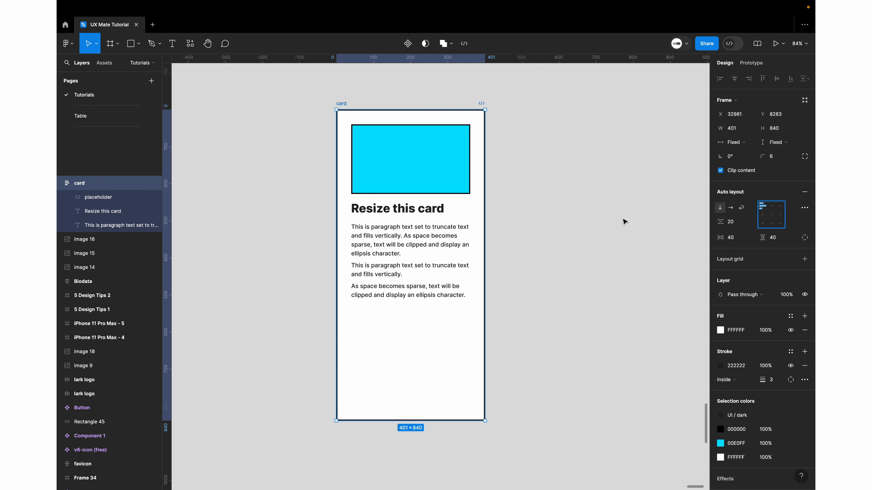
- Try bottom-left, bottom-right, middle-right and center alignments for the card's contents, ending back at top-left
{"action": "key", "text": "alt+s"}
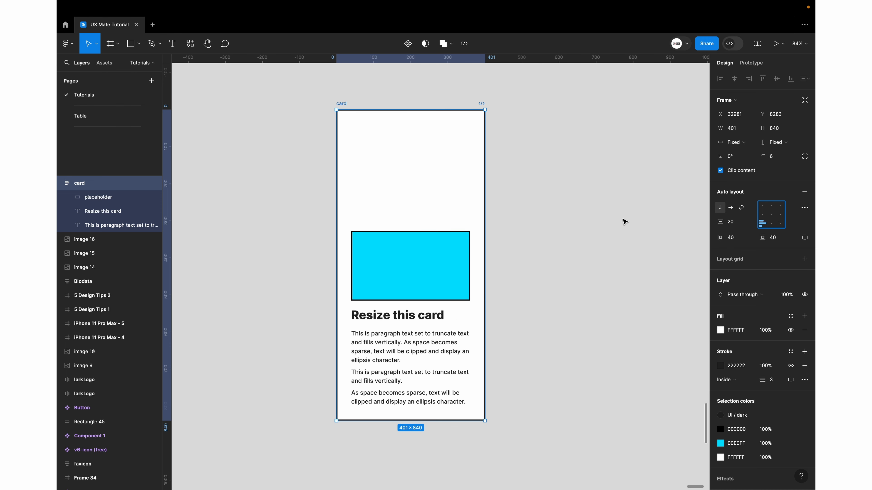
{"action": "key", "text": "alt+w"}
{"action": "key", "text": "alt+s"}
{"action": "key", "text": "alt+d"}
{"action": "key", "text": "alt+v"}
{"action": "key", "text": "alt+h"}
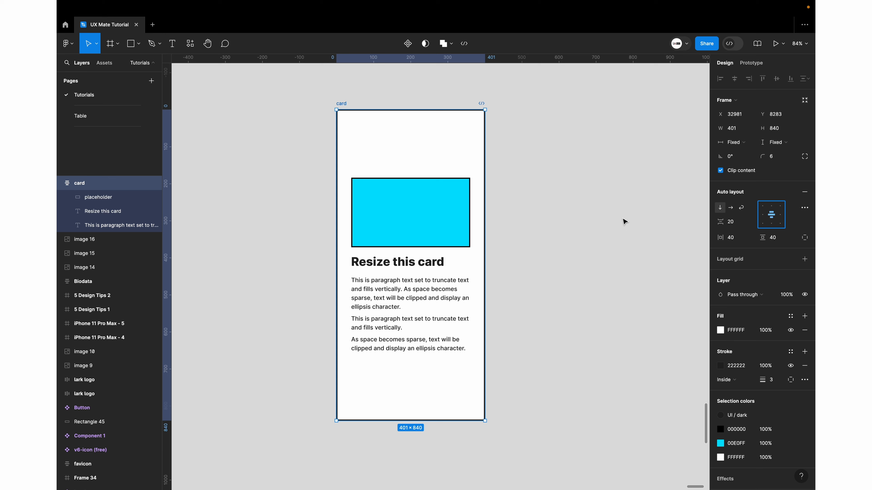
{"action": "key", "text": "alt+d"}
{"action": "key", "text": "alt+w"}
{"action": "key", "text": "alt+a"}
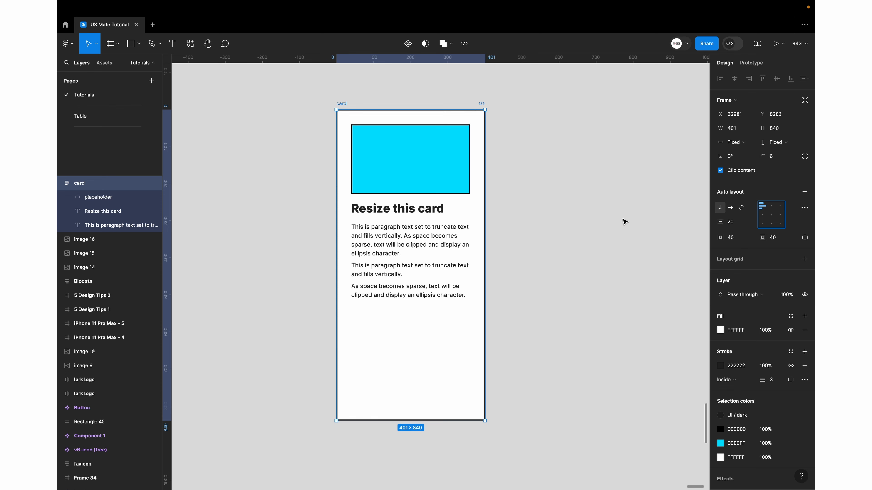
- Cycle the card's content alignment around all four corners, ending at bottom-right
{"action": "key", "text": "alt+v"}
{"action": "key", "text": "alt+s"}
{"action": "key", "text": "Right"}
{"action": "key", "text": "Right"}
{"action": "key", "text": "Up"}
{"action": "key", "text": "Up"}
{"action": "key", "text": "Left"}
{"action": "key", "text": "Left"}
{"action": "key", "text": "Down"}
{"action": "key", "text": "Down"}
{"action": "key", "text": "Right"}
{"action": "key", "text": "Right"}
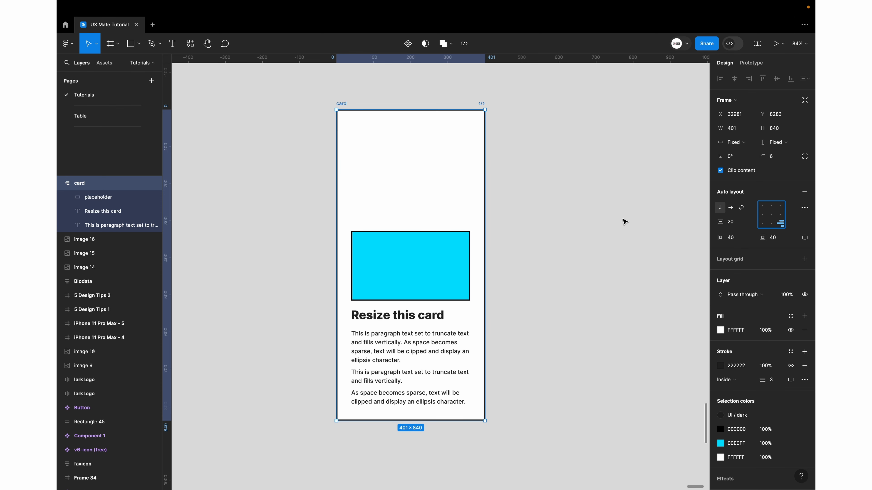
- Shift the card's content alignment through top-right, bottom-center and top-center, ending at middle-left
{"action": "key", "text": "Up"}
{"action": "key", "text": "Up"}
{"action": "key", "text": "Left"}
{"action": "key", "text": "Down"}
{"action": "key", "text": "Down"}
{"action": "key", "text": "Up"}
{"action": "key", "text": "Up"}
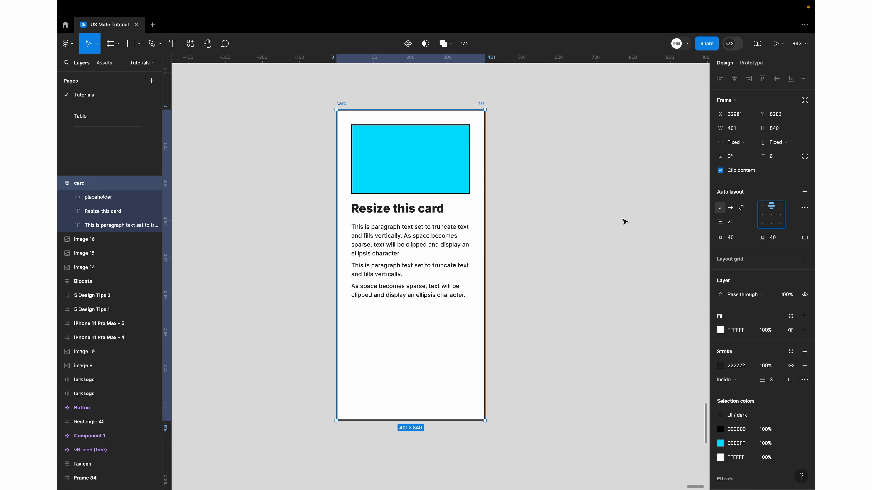
{"action": "key", "text": "Left"}
{"action": "key", "text": "Down"}
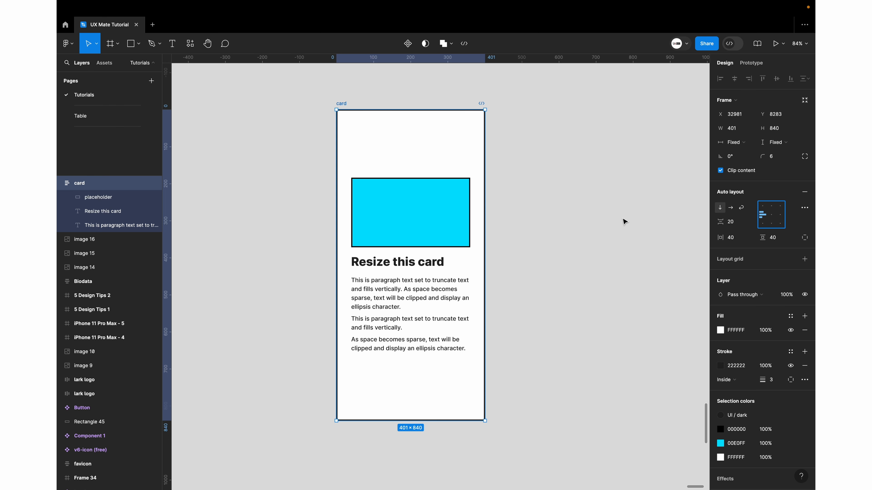
- Alternate the card's content alignment between top-left and bottom-left, ending at bottom-left
{"action": "key", "text": "Down"}
{"action": "key", "text": "Up"}
{"action": "key", "text": "Up"}
{"action": "key", "text": "Down"}
{"action": "key", "text": "Down"}
{"action": "key", "text": "Up"}
{"action": "key", "text": "Up"}
{"action": "key", "text": "Down"}
{"action": "key", "text": "Down"}
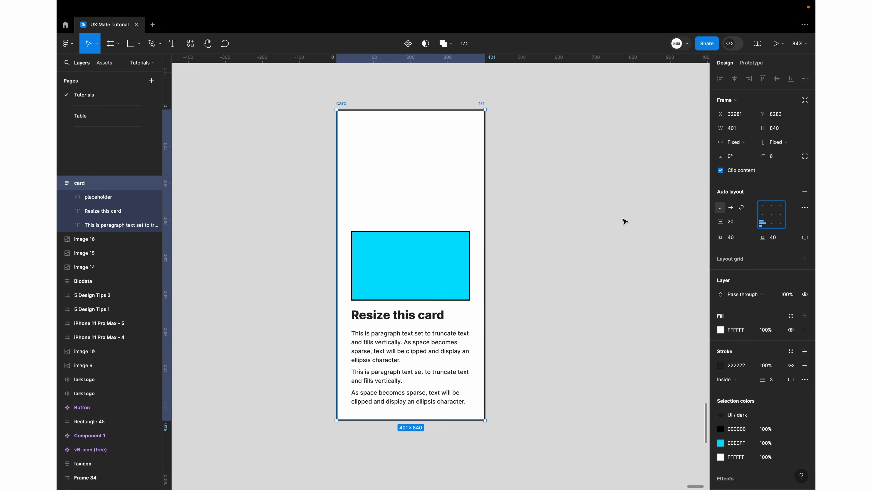
- Move the card's content alignment along the top and right positions, and set it to center
{"action": "key", "text": "Up"}
{"action": "key", "text": "Up"}
{"action": "key", "text": "Right"}
{"action": "key", "text": "Right"}
{"action": "key", "text": "Down"}
{"action": "key", "text": "Left"}
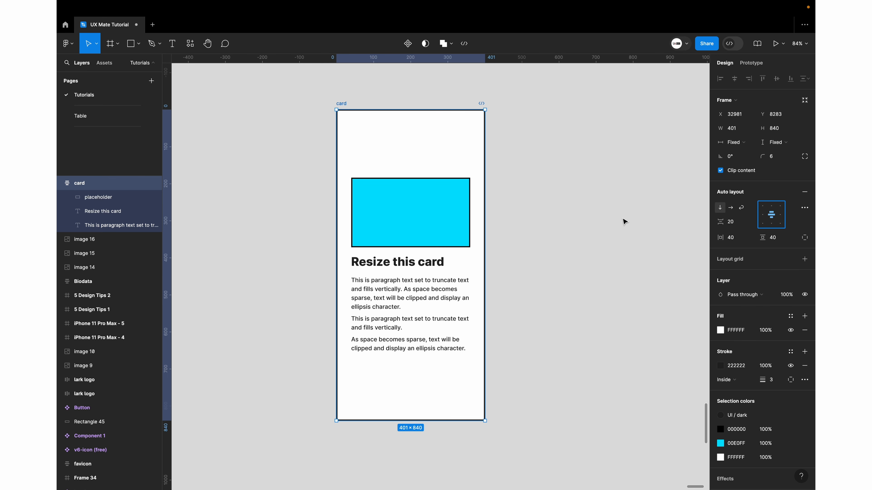
{"action": "key", "text": "Down"}
{"action": "key", "text": "Up"}
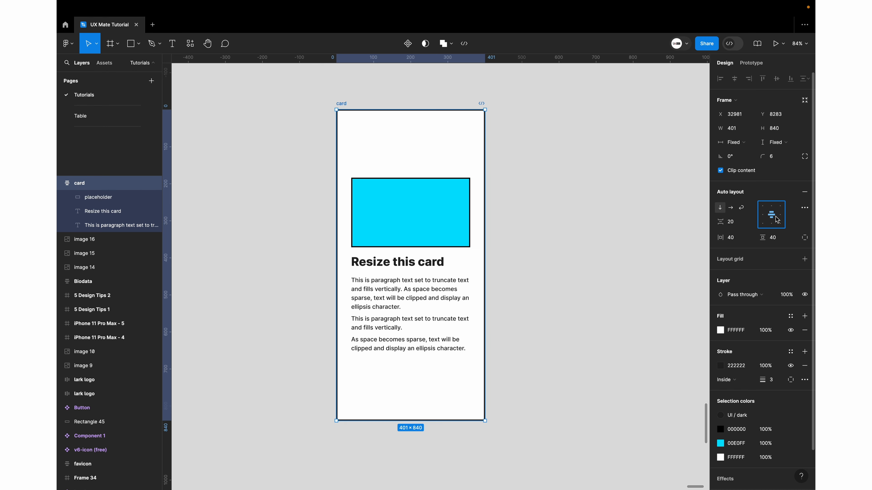
- Give the card's blue placeholder an absolute position and move it straight up to about Y 41
{"action": "left_click", "coordinate": [440, 215]}
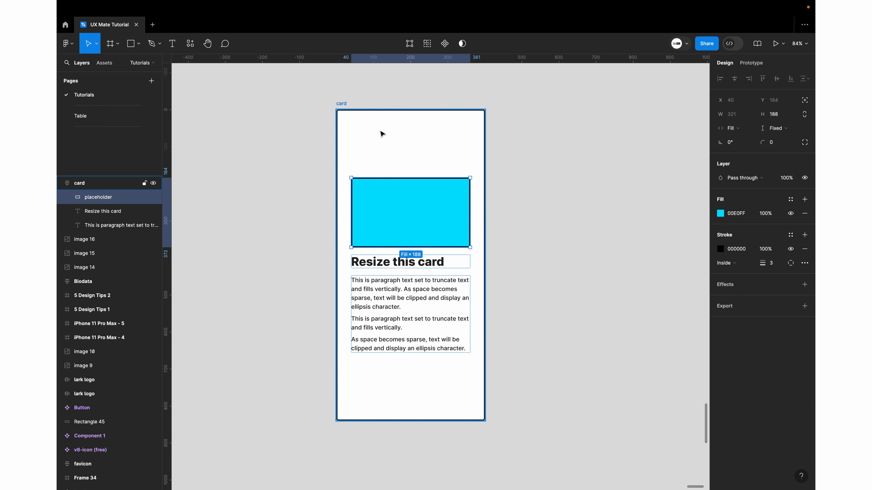
{"action": "left_click", "coordinate": [399, 185]}
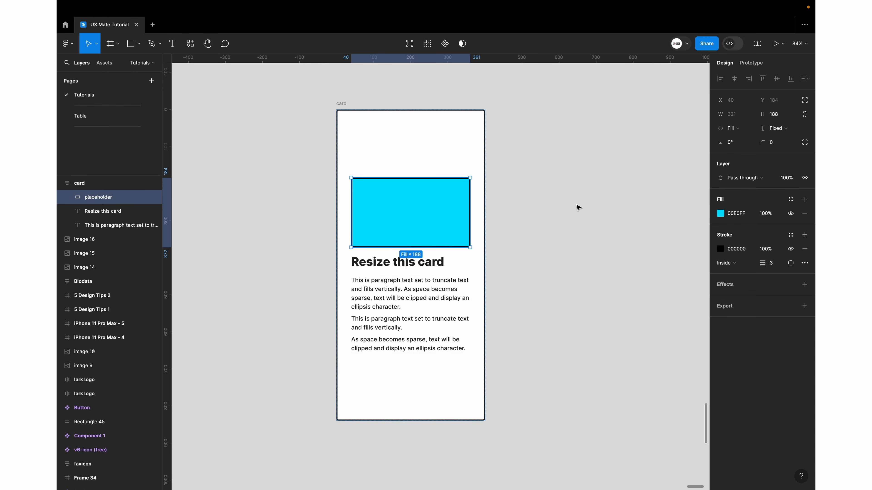
{"action": "left_click", "coordinate": [577, 207]}
{"action": "left_click", "coordinate": [421, 191]}
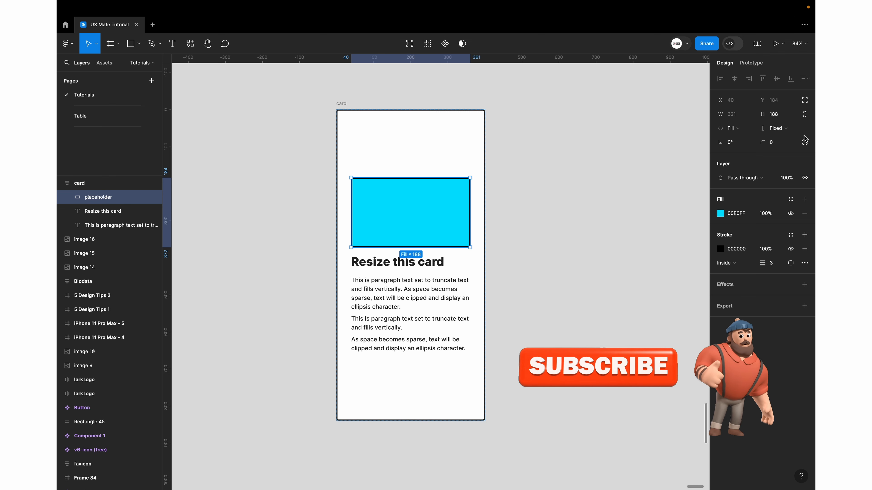
{"action": "left_click", "coordinate": [805, 104]}
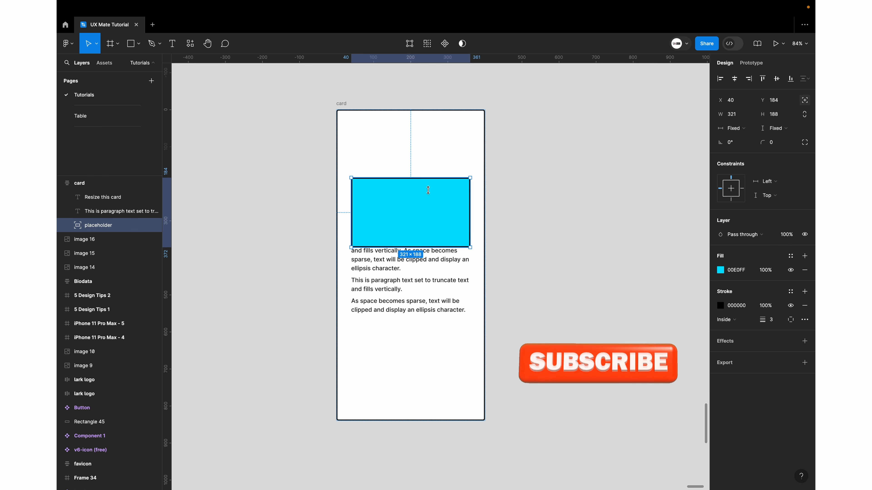
{"action": "left_click_drag", "start_coordinate": [403, 216], "coordinate": [403, 164]}
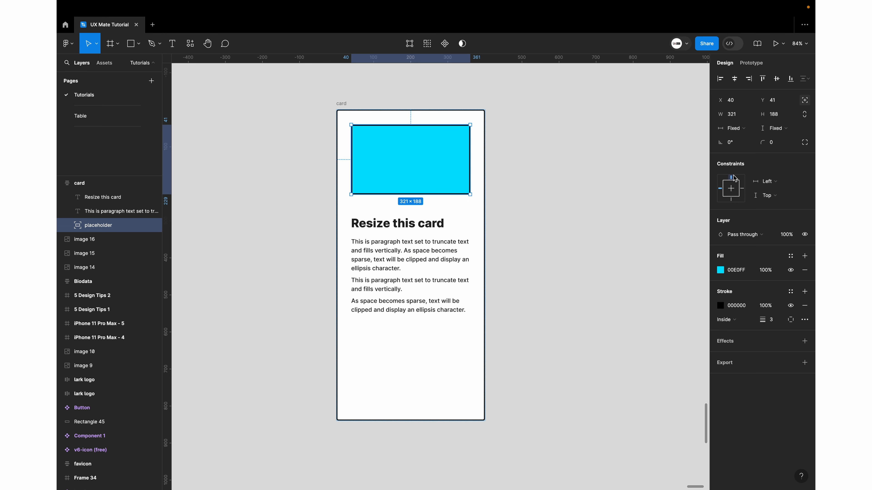
- Set the placeholder's horizontal constraint to Left and right, keeping the vertical constraint at Top
{"action": "left_click", "coordinate": [777, 180]}
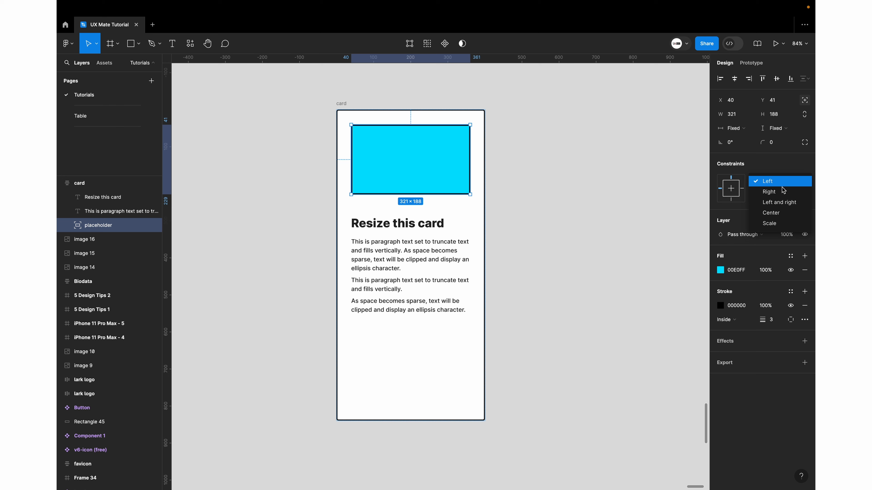
{"action": "left_click", "coordinate": [796, 202]}
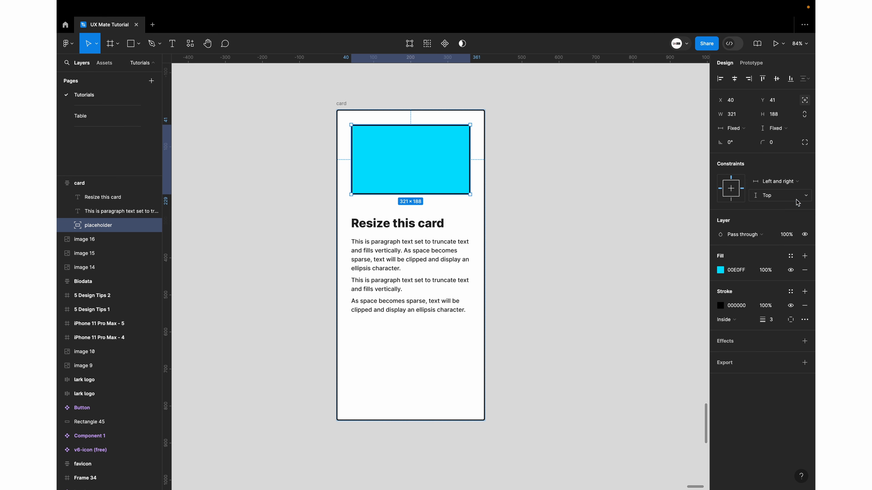
{"action": "left_click", "coordinate": [770, 198]}
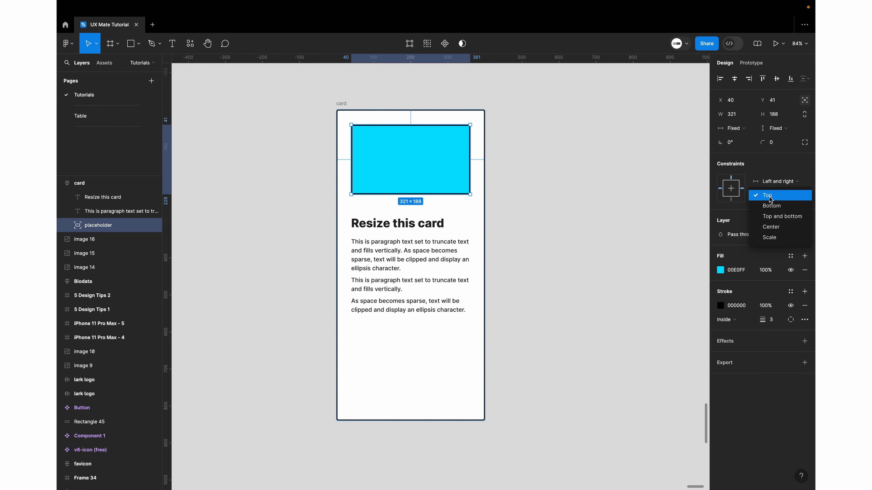
{"action": "left_click", "coordinate": [787, 197]}
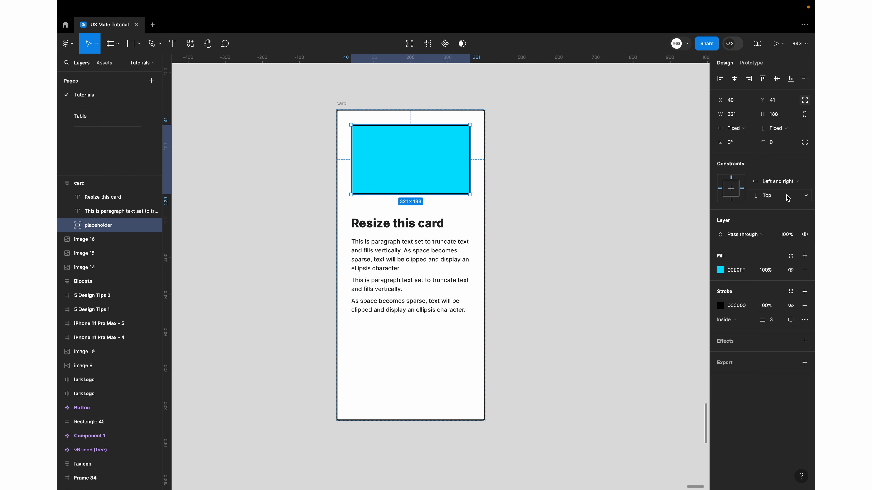
- Test the placeholder's constraints by resizing the card in height and width to about 404 × 909
{"action": "left_click", "coordinate": [395, 347]}
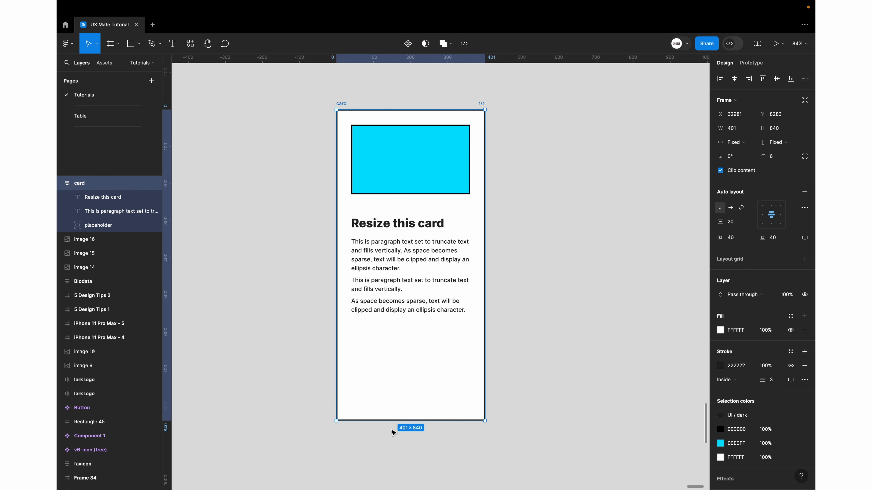
{"action": "left_click_drag", "start_coordinate": [392, 419], "coordinate": [389, 246]}
{"action": "scroll", "coordinate": [389, 245], "scroll_direction": "down", "scroll_amount": 5}
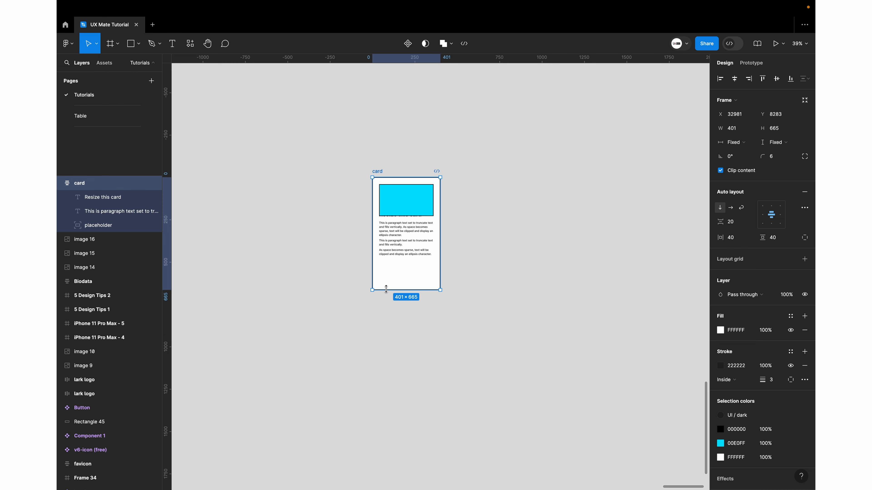
{"action": "left_click_drag", "start_coordinate": [387, 289], "coordinate": [391, 332]}
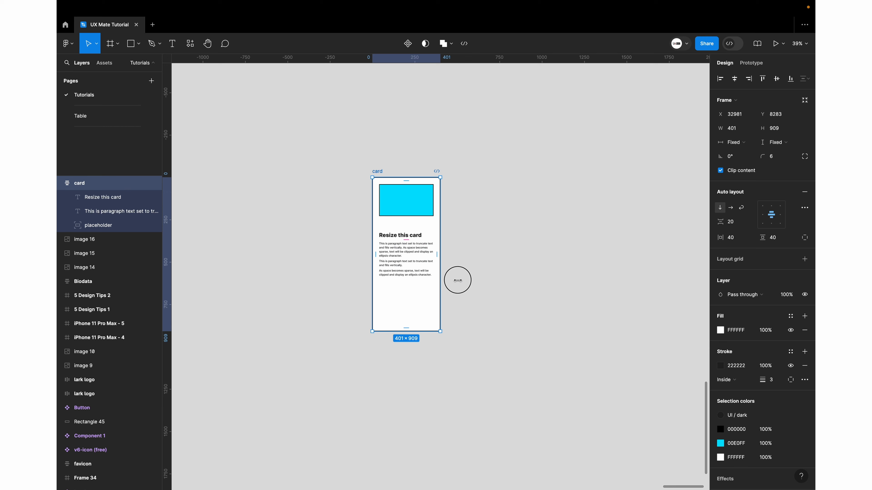
{"action": "left_click_drag", "start_coordinate": [458, 280], "coordinate": [440, 297]}
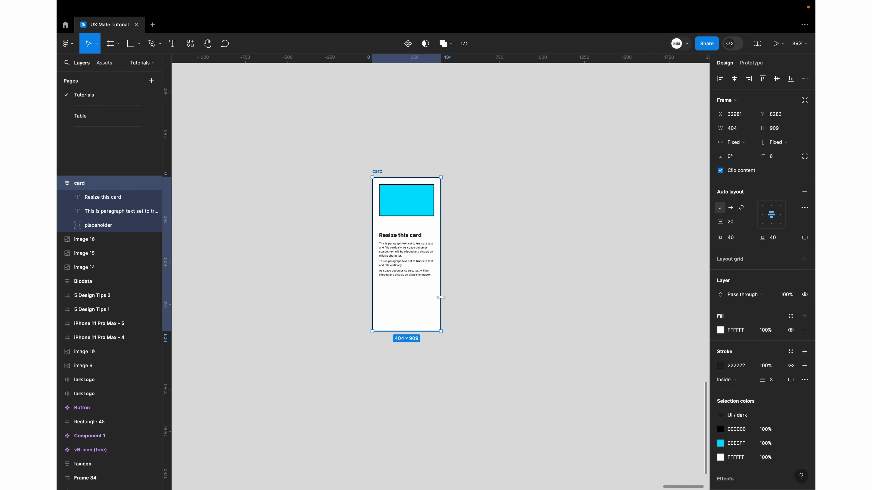
{"action": "scroll", "coordinate": [405, 221], "scroll_direction": "up", "scroll_amount": 5}
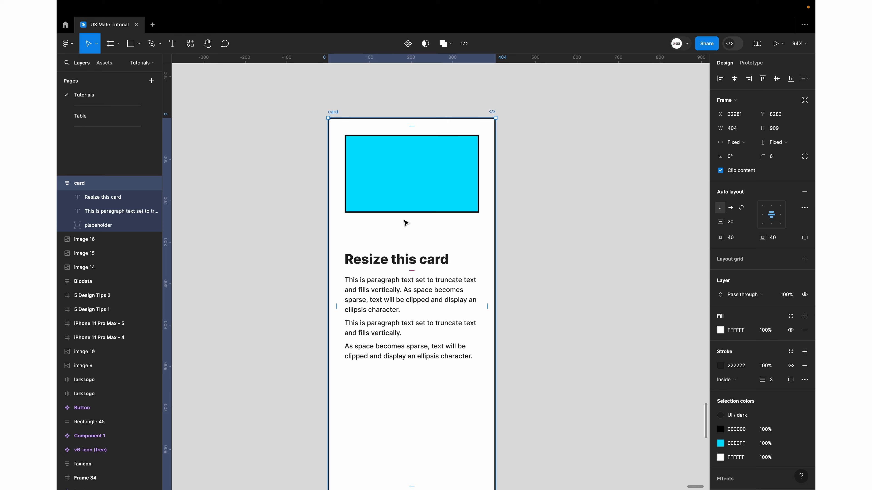
- Widen the card to about 735 to check that the placeholder stretches with it
{"action": "left_click", "coordinate": [298, 242]}
{"action": "scroll", "coordinate": [298, 241], "scroll_direction": "down", "scroll_amount": 3}
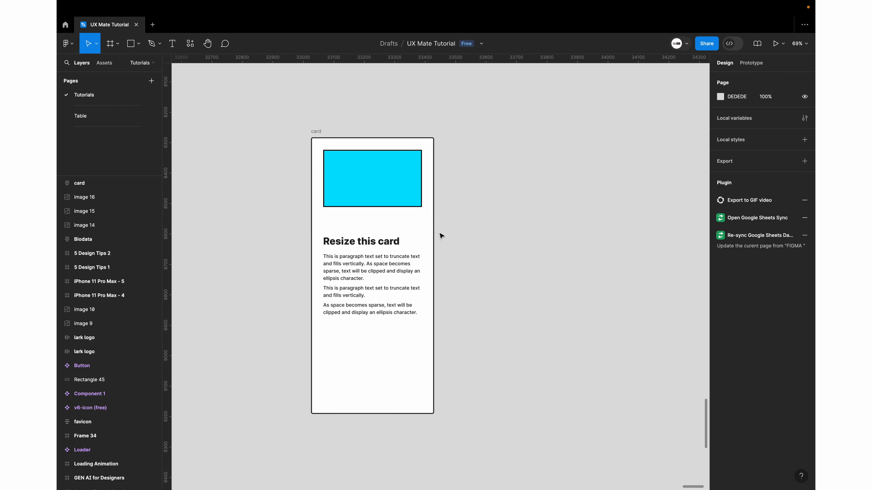
{"action": "left_click", "coordinate": [320, 132]}
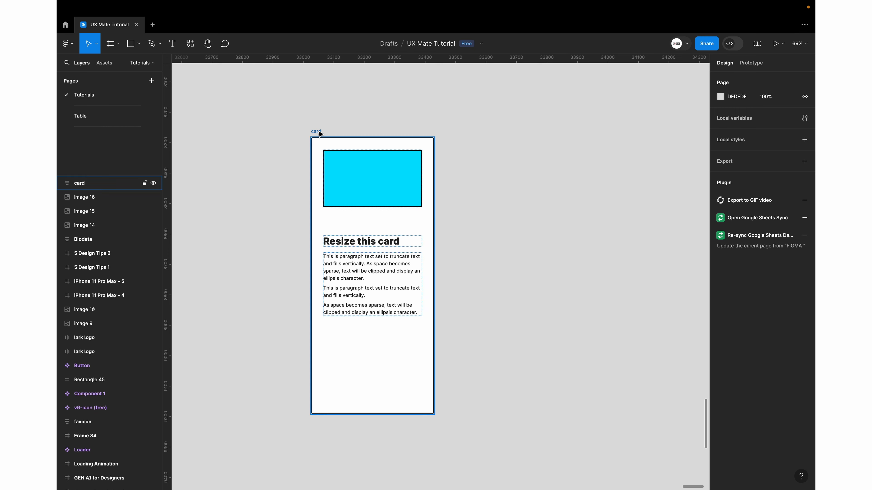
{"action": "left_click_drag", "start_coordinate": [434, 199], "coordinate": [535, 212]}
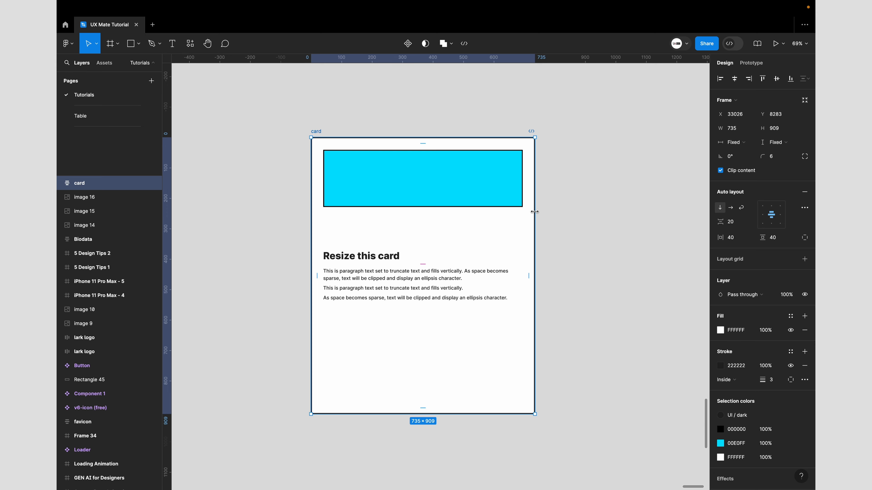
{"action": "mouse_move", "coordinate": [694, 10]}
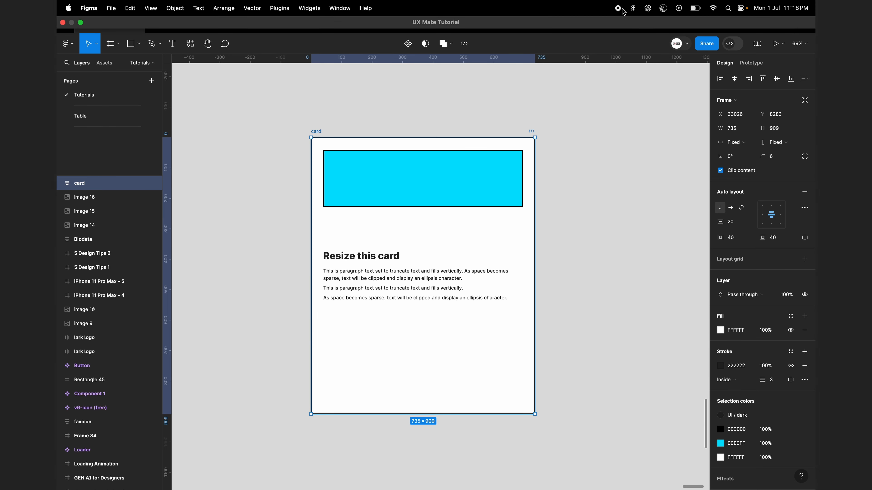